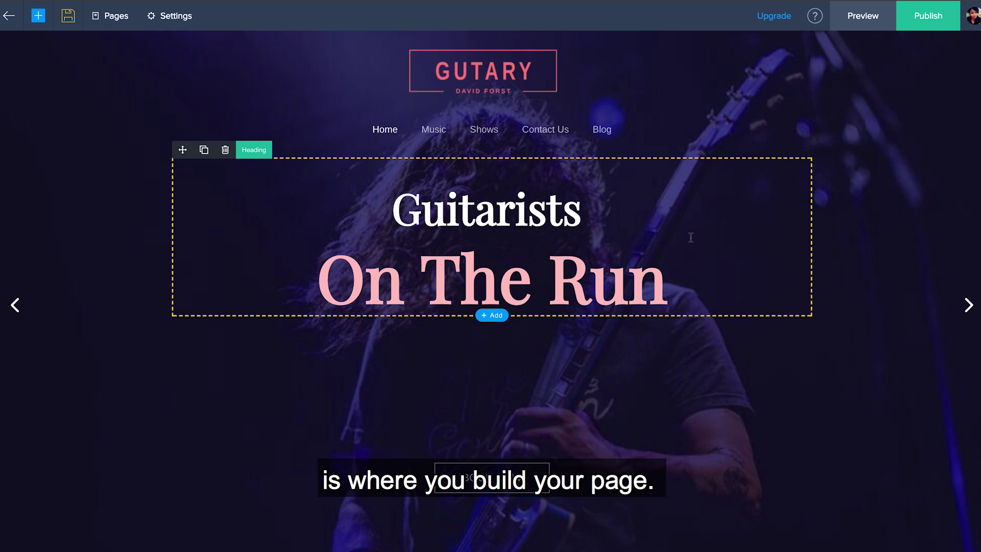
# Step: Add a Paragraph element below the guitarist photo
pyautogui.scroll(-15, 690, 237)
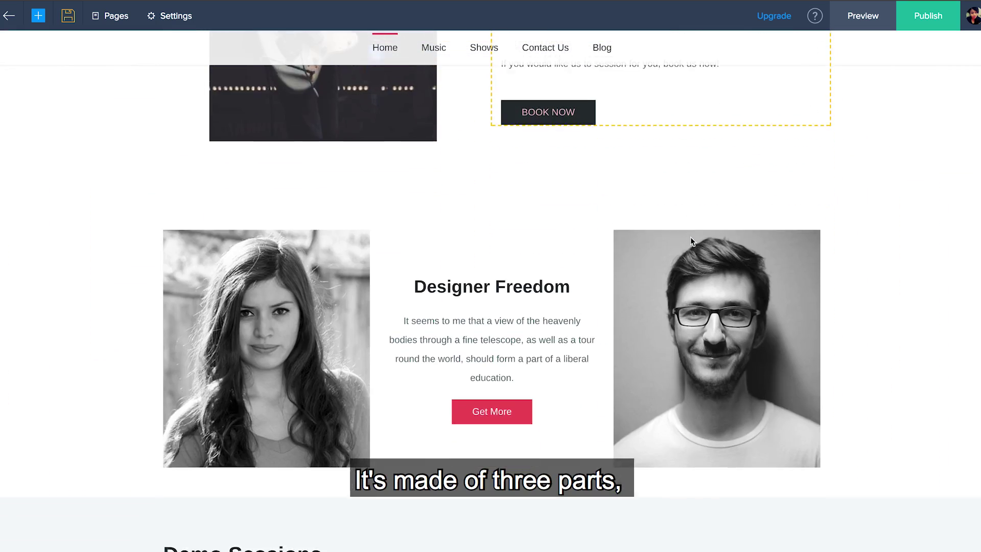
pyautogui.scroll(10, 691, 237)
pyautogui.scroll(5, 690, 237)
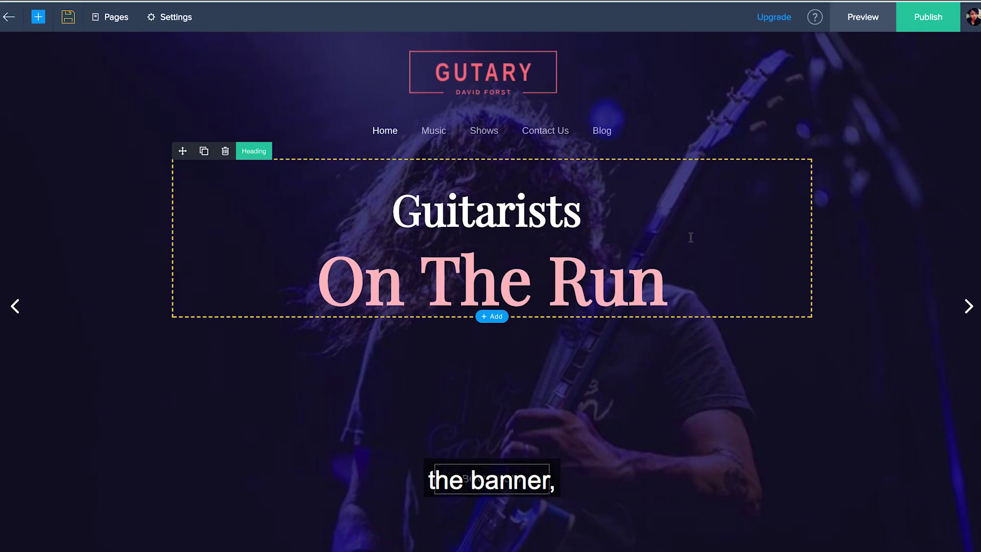
pyautogui.scroll(-15, 695, 342)
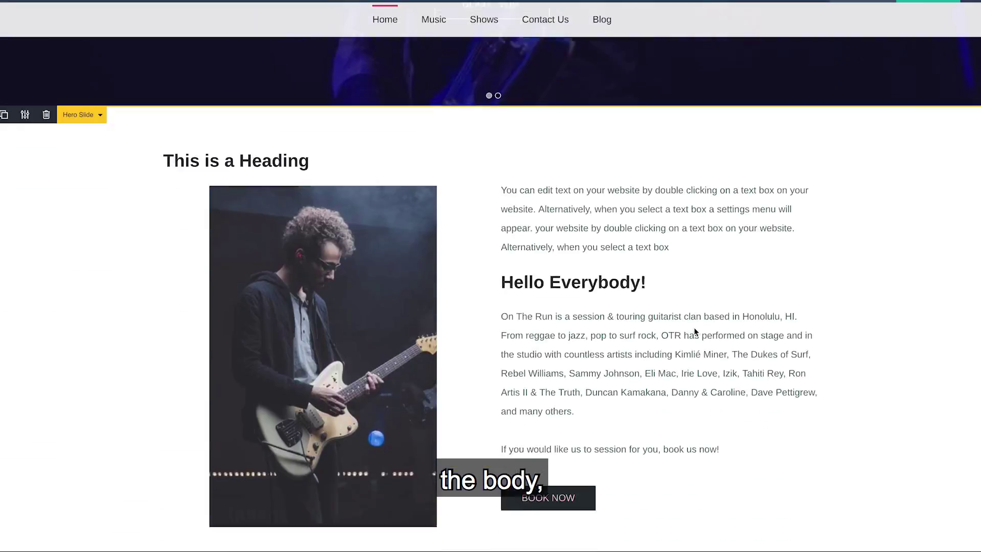
pyautogui.scroll(-12, 464, 450)
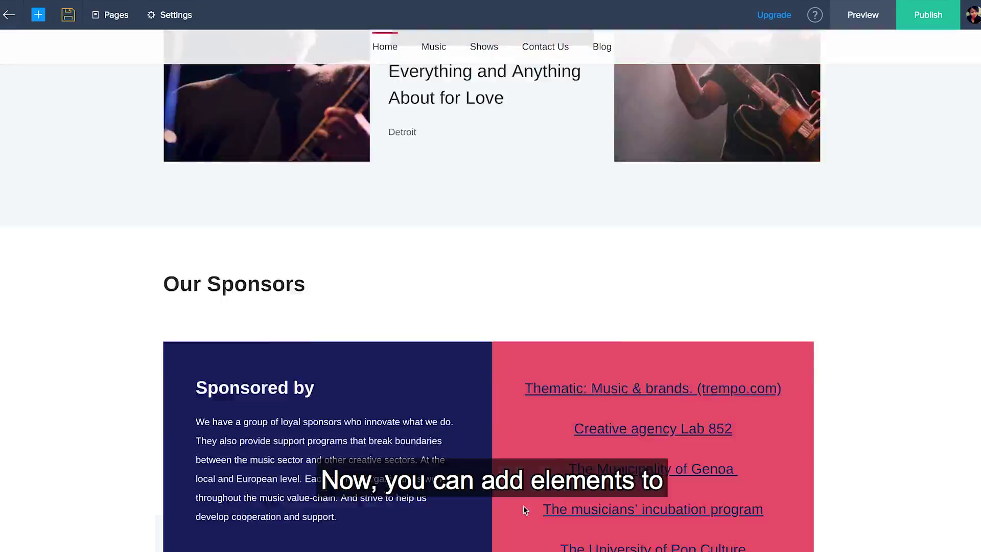
pyautogui.scroll(10, 523, 506)
pyautogui.scroll(2, 523, 511)
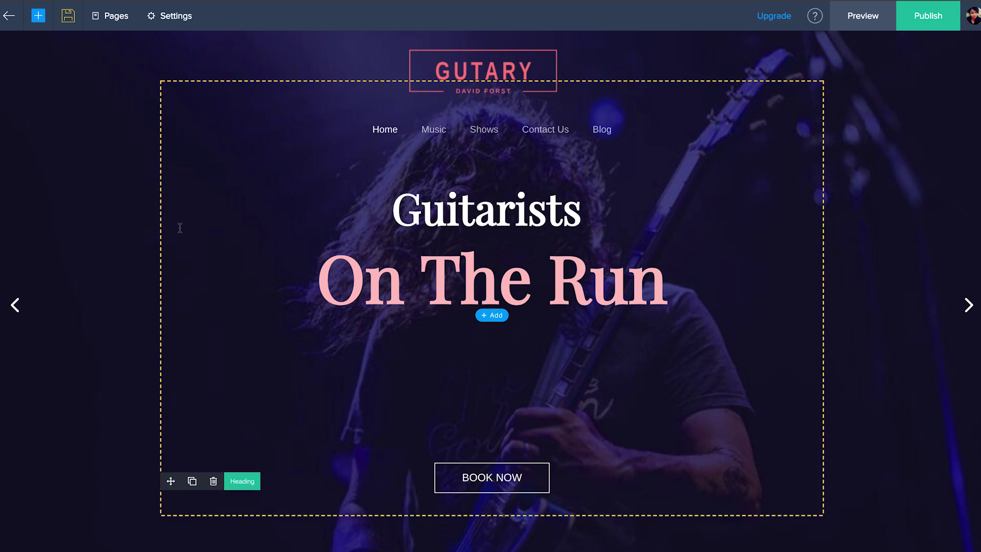
pyautogui.click(38, 16)
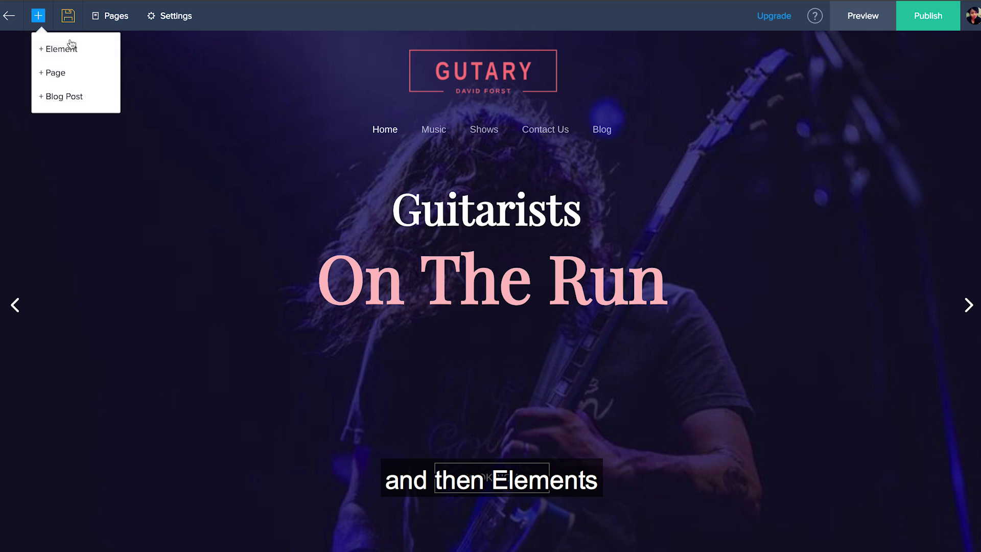
pyautogui.click(84, 56)
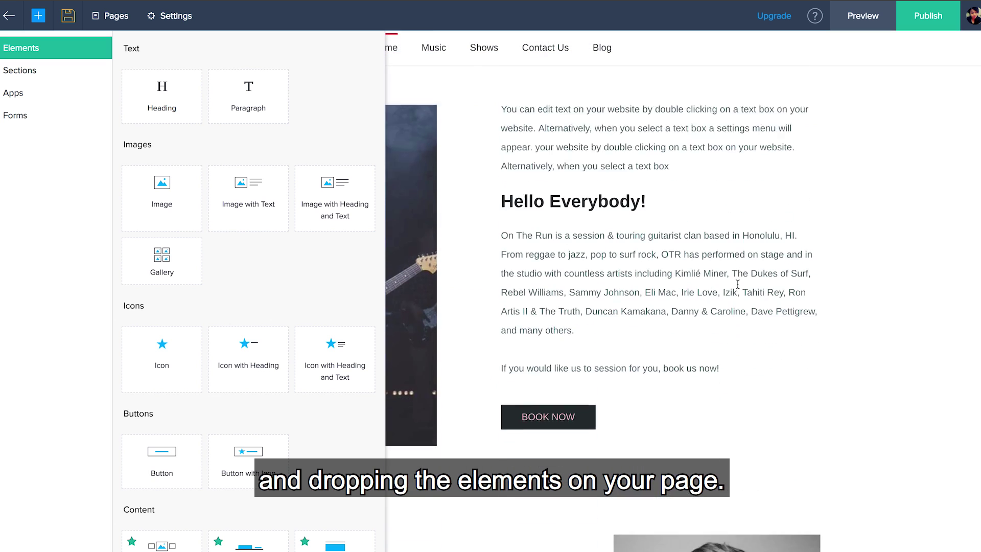
pyautogui.moveTo(278, 109); pyautogui.dragTo(335, 348)
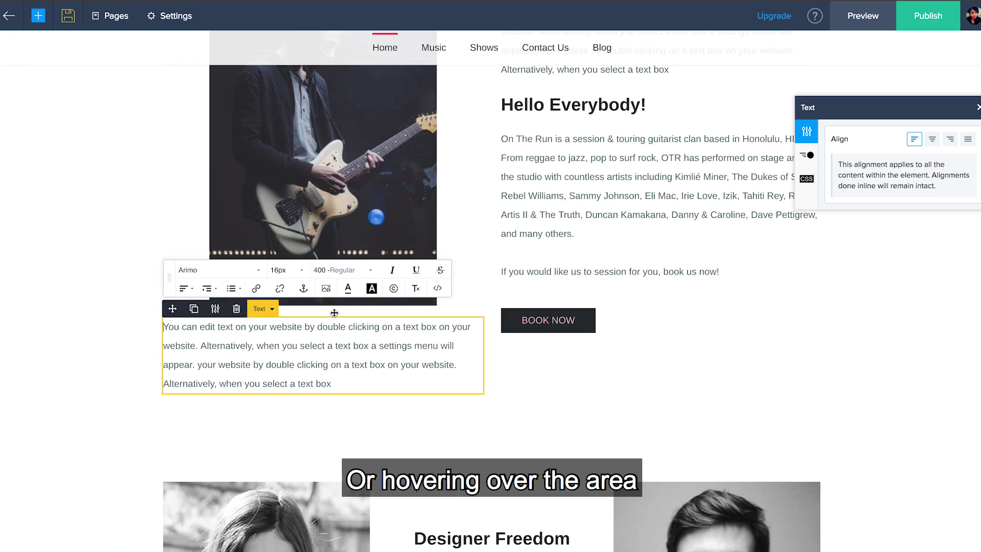
# Step: Insert a paragraph directly below the BOOK NOW button, then select the button
pyautogui.moveTo(680, 333)
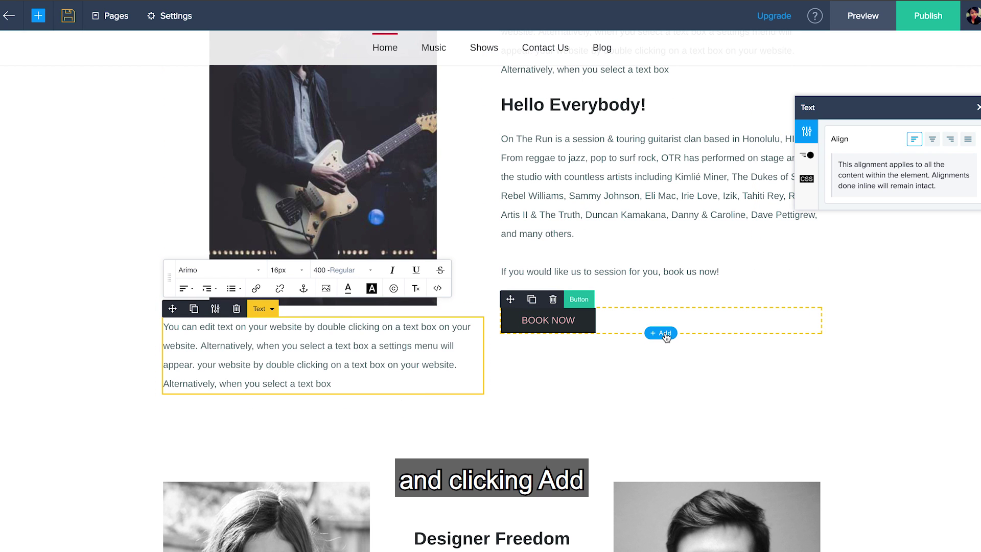
pyautogui.click(664, 334)
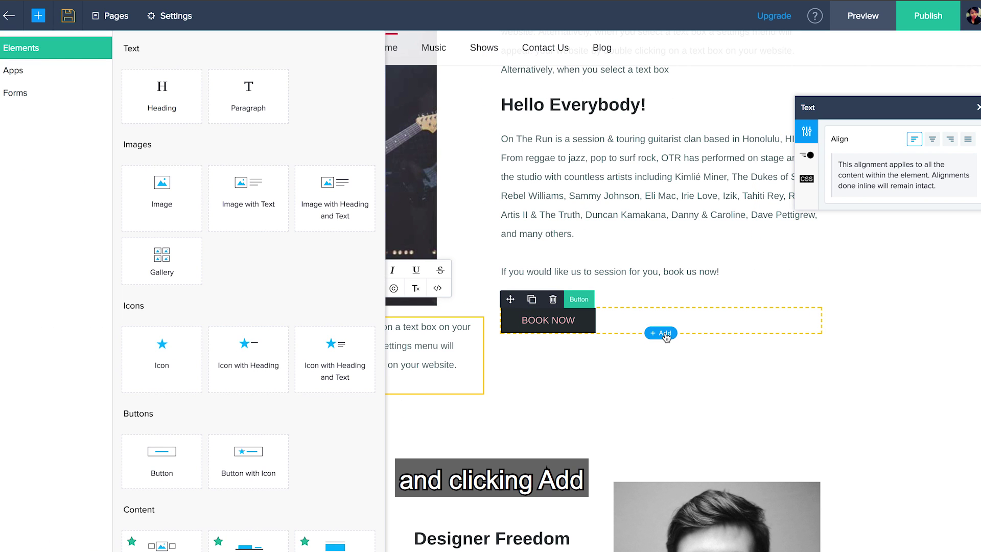
pyautogui.click(231, 106)
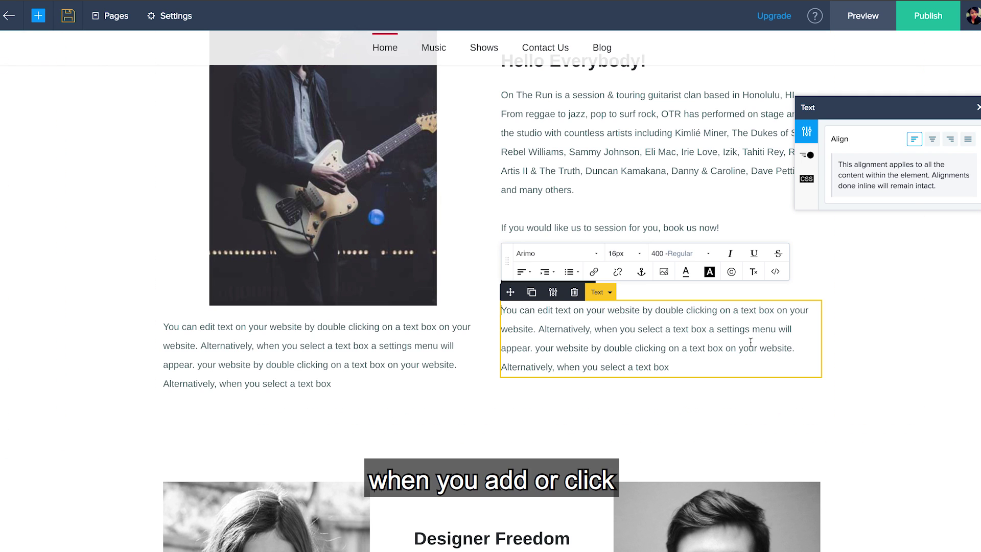
pyautogui.click(807, 287)
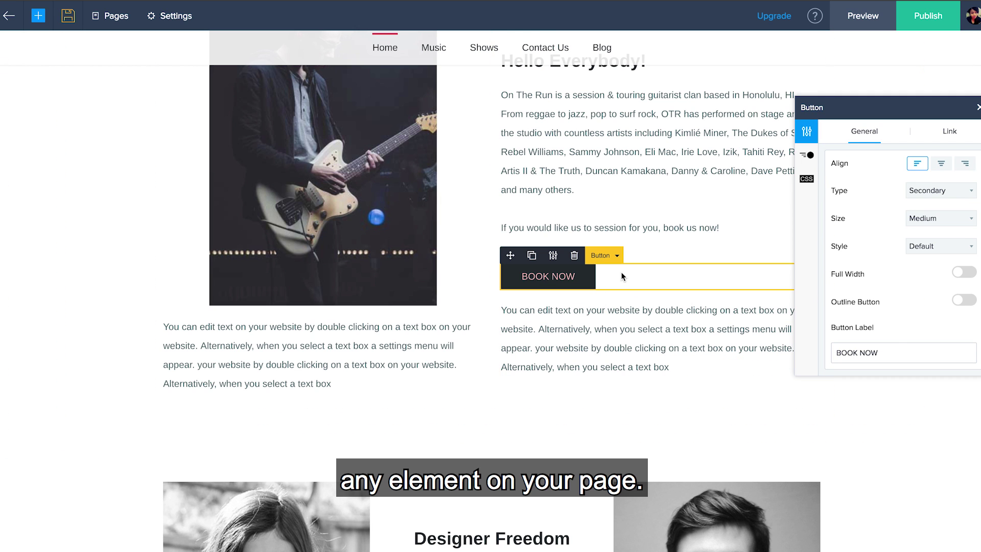
# Step: Check the BOOK NOW button's General, Link and Animation settings, then start editing the new paragraph
pyautogui.click(651, 226)
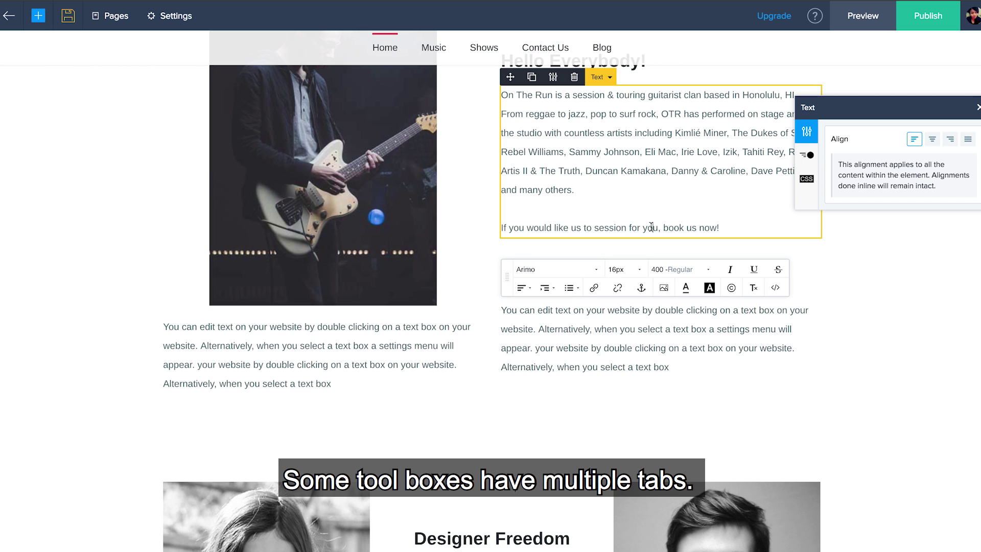
pyautogui.click(534, 246)
pyautogui.click(624, 277)
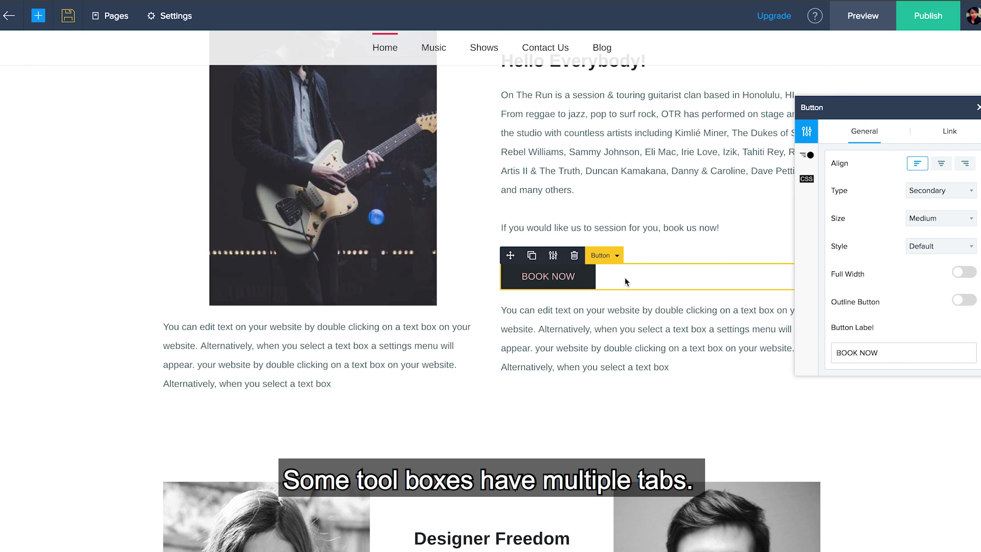
pyautogui.click(950, 132)
pyautogui.click(895, 133)
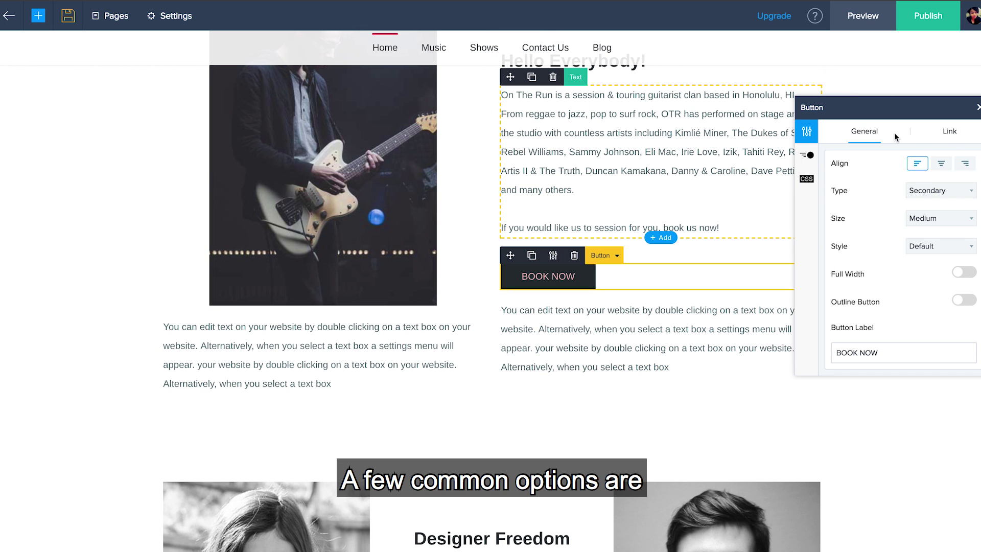
pyautogui.click(810, 157)
pyautogui.click(556, 347)
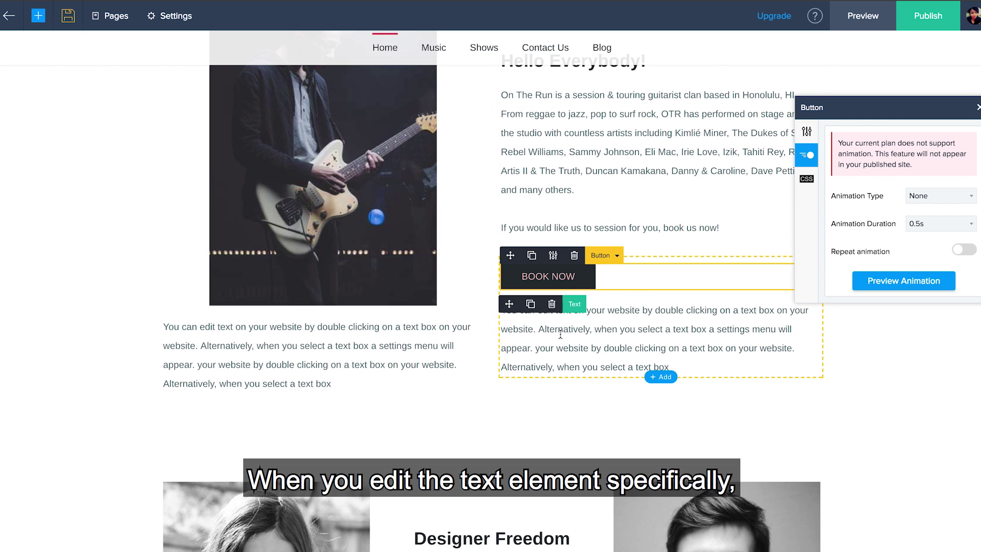
pyautogui.click(557, 347)
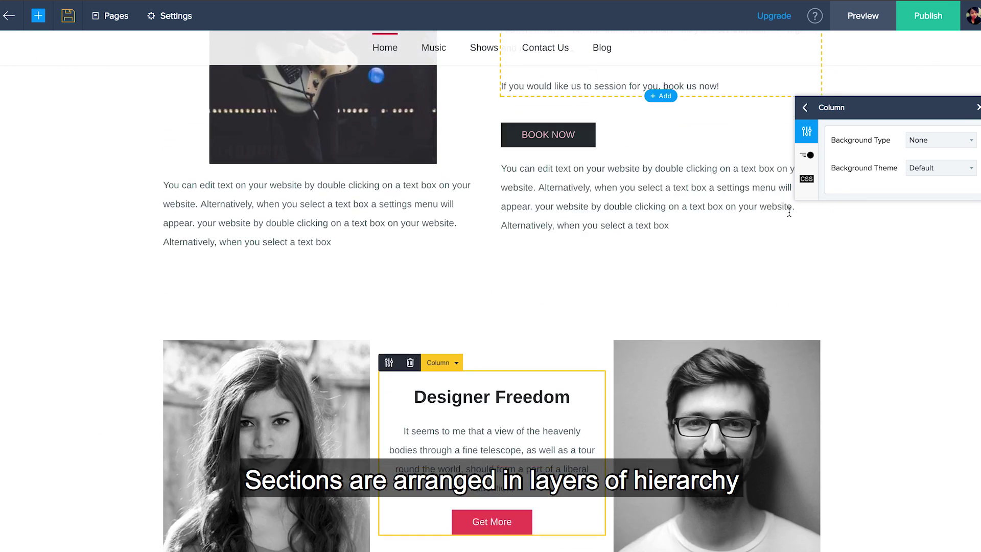
# Step: Step up from the Demo Sessions column to its row and section, then open the hero slide's settings
pyautogui.scroll(-8, 788, 212)
pyautogui.click(95, 149)
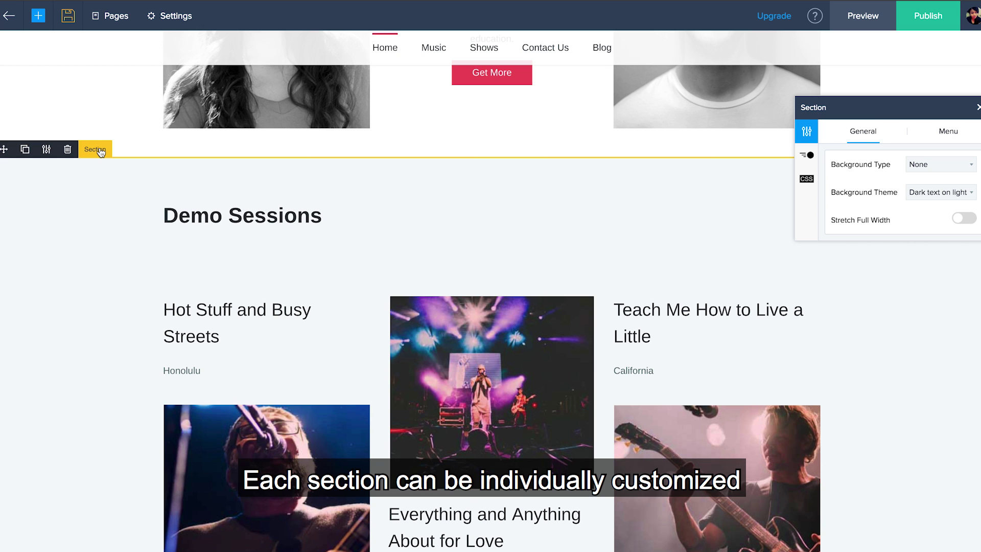
pyautogui.click(185, 235)
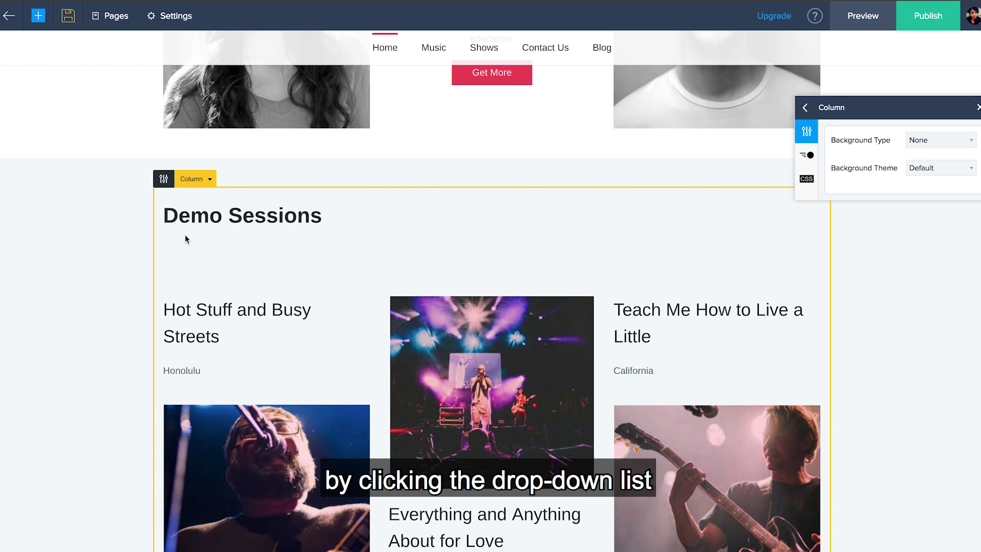
pyautogui.click(204, 184)
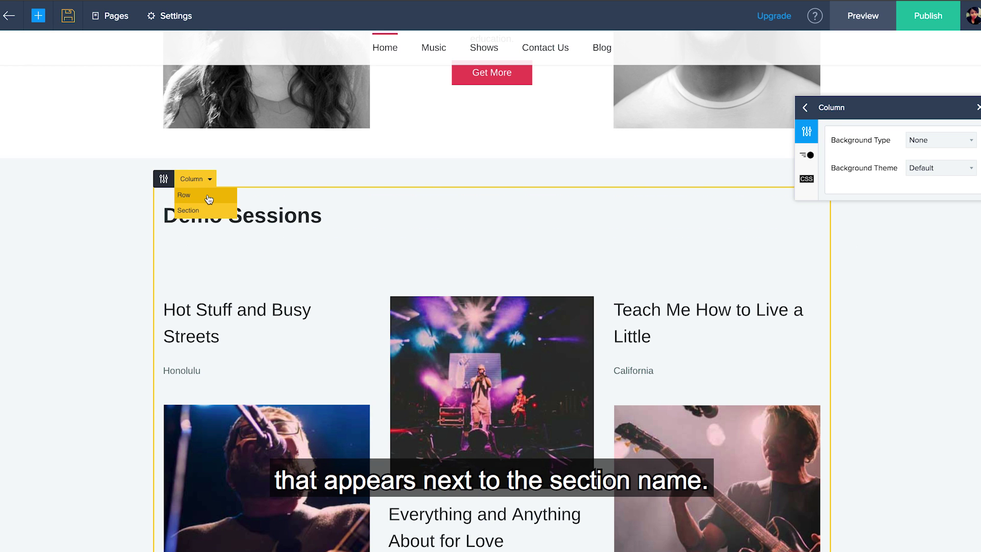
pyautogui.click(213, 200)
pyautogui.click(258, 182)
pyautogui.click(268, 192)
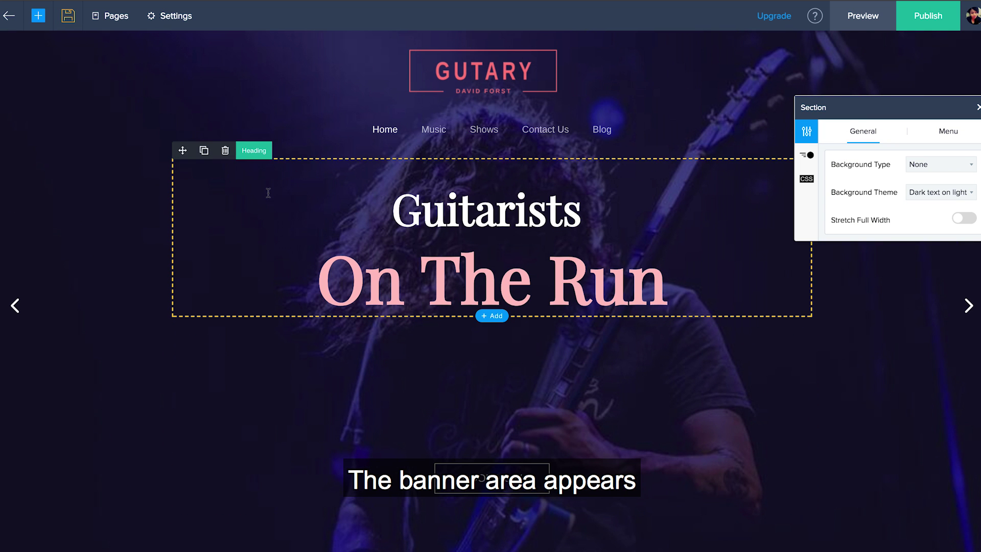
pyautogui.click(171, 245)
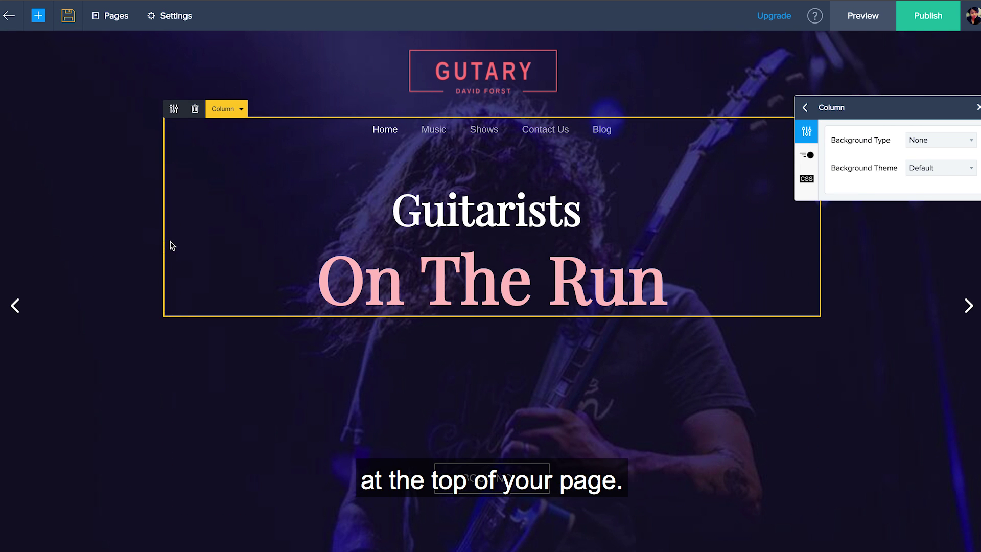
pyautogui.click(125, 307)
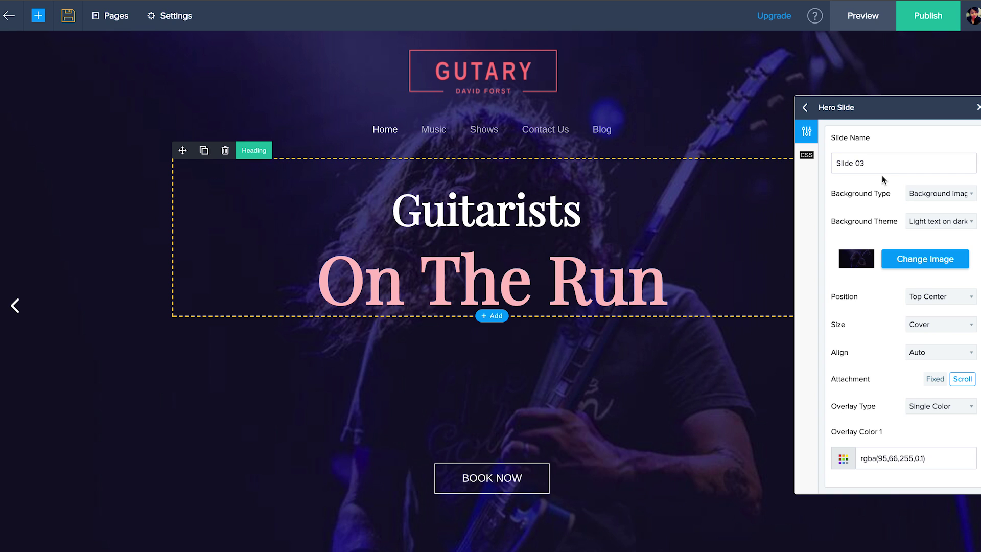
# Step: Keep the hero slide background as an image and set it to banner-1.jpg
pyautogui.click(945, 197)
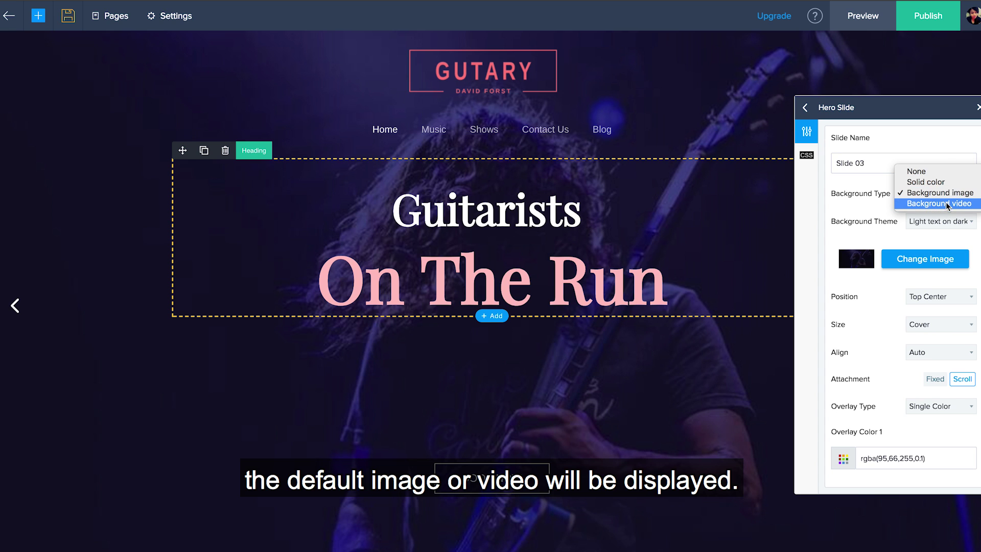
pyautogui.click(948, 195)
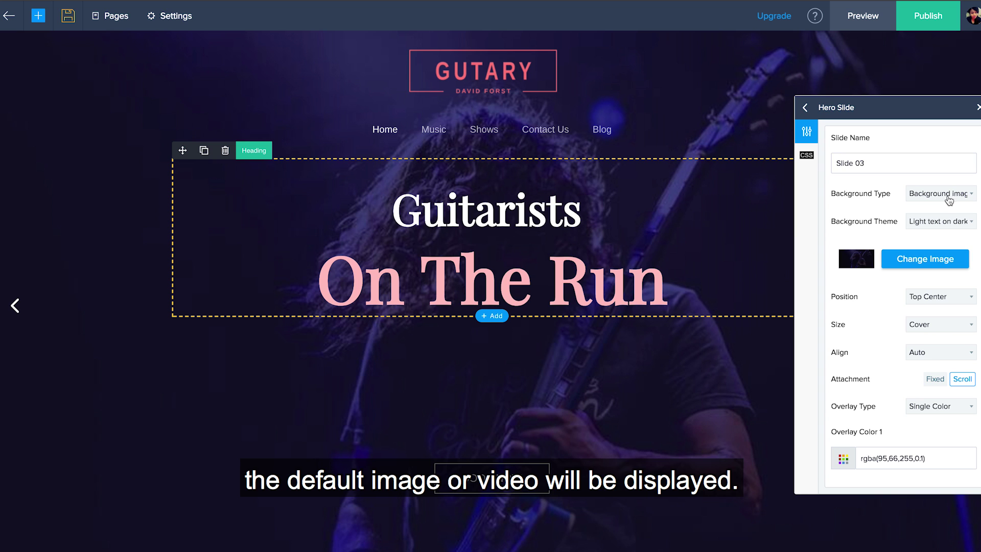
pyautogui.click(908, 269)
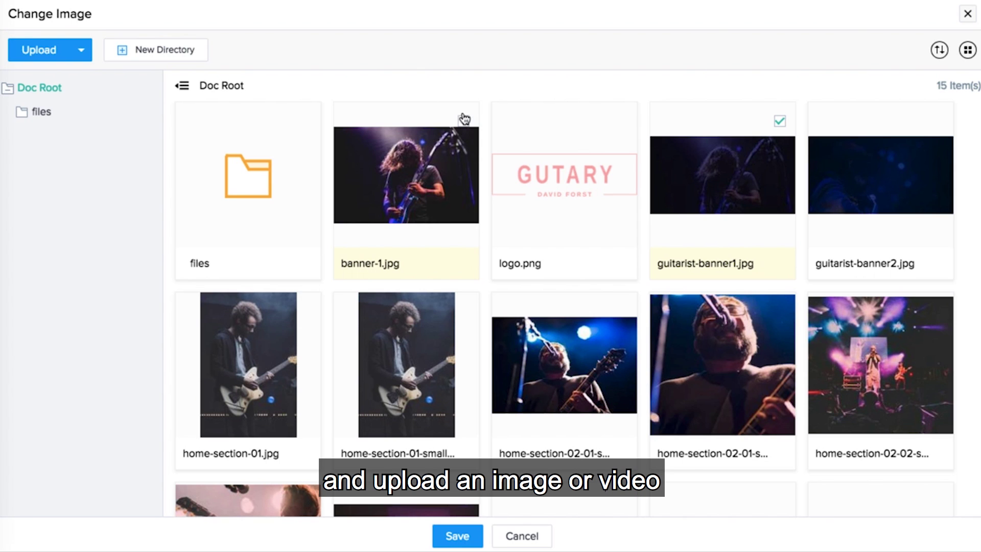
pyautogui.click(465, 119)
pyautogui.scroll(-2, 460, 215)
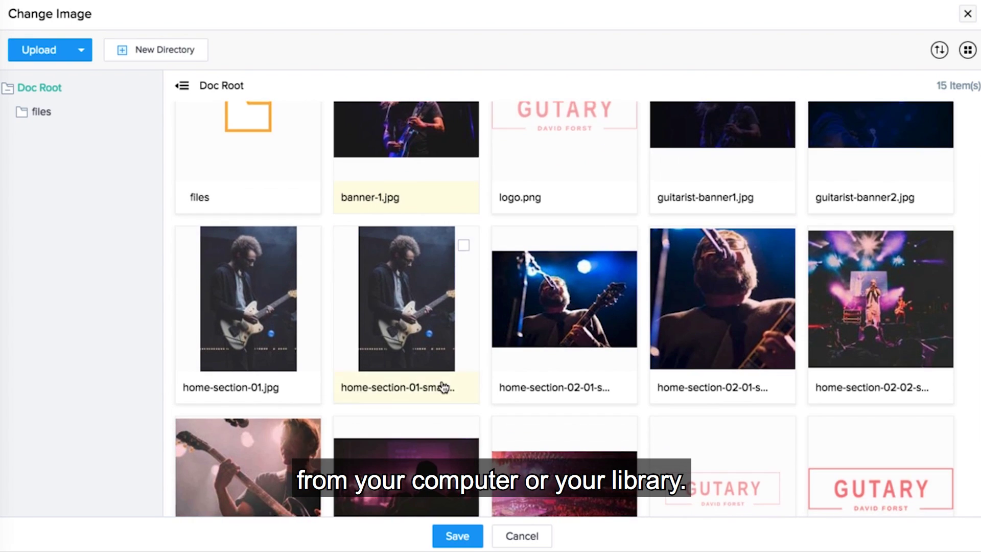
pyautogui.click(463, 535)
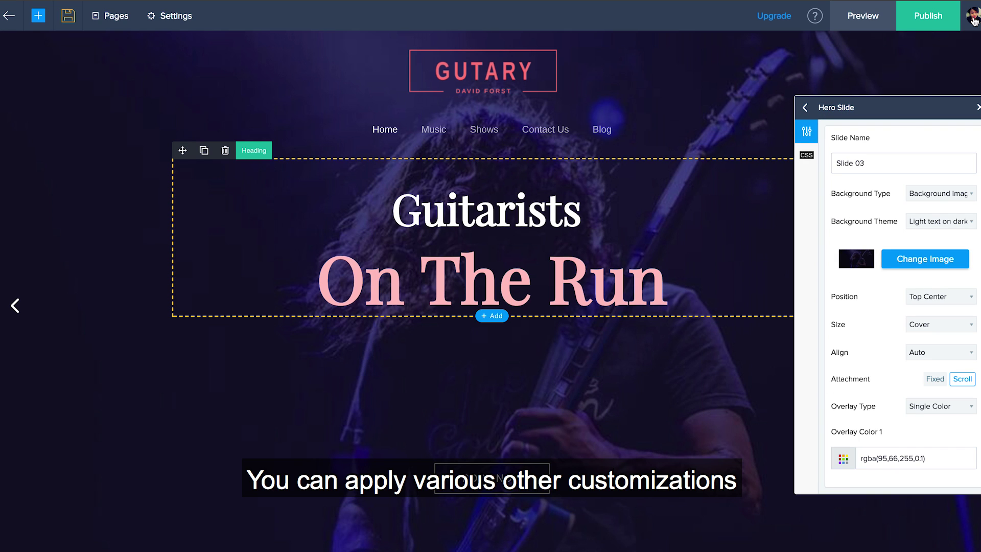
# Step: Select the Guitarists heading, then the banner's row to view its column ratio and alignment options
pyautogui.click(589, 210)
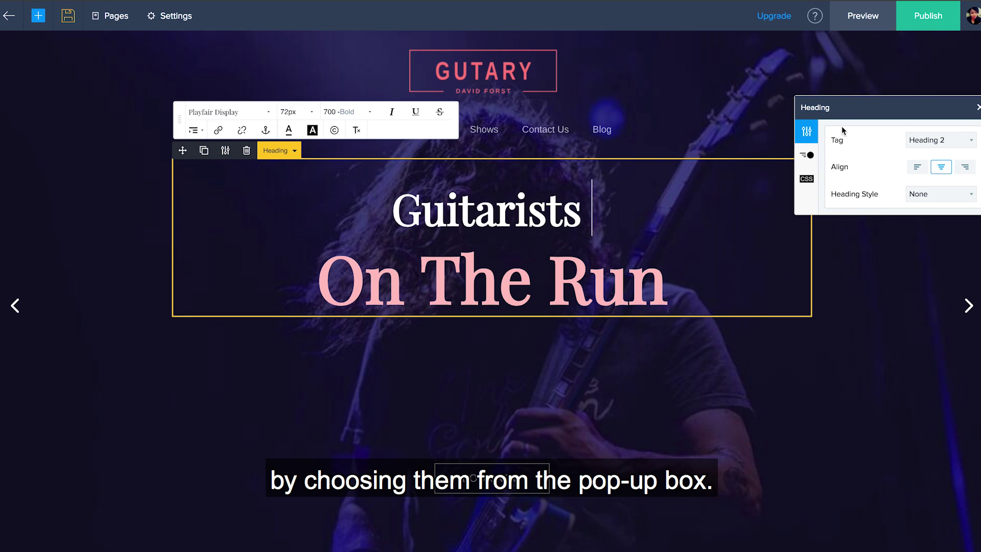
pyautogui.click(708, 409)
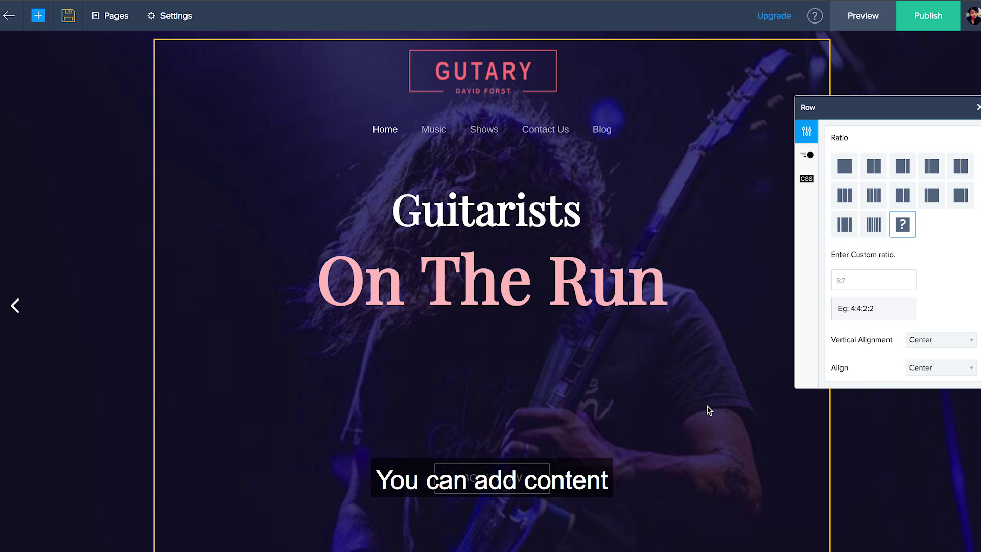
pyautogui.scroll(-10, 489, 390)
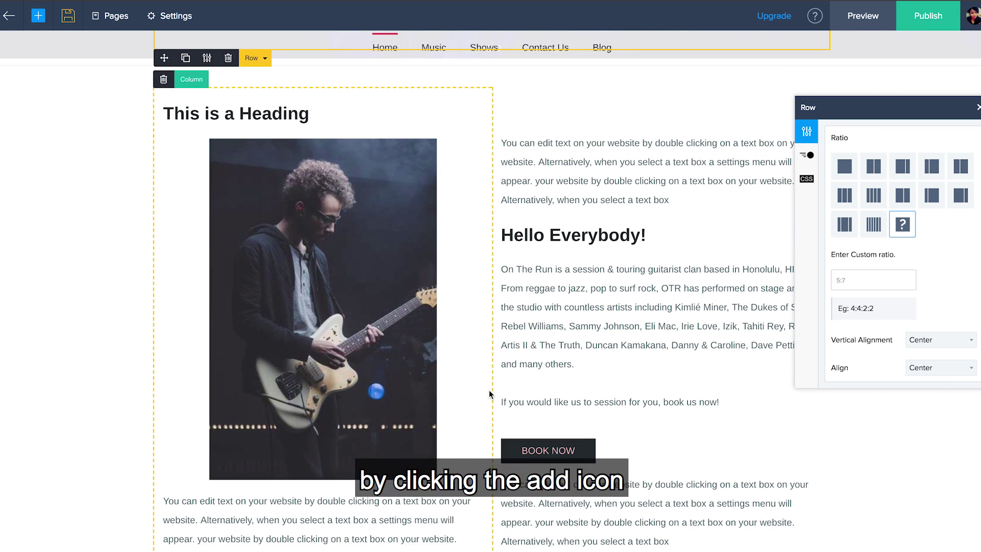
# Step: Place an Image element onto the home page
pyautogui.click(41, 22)
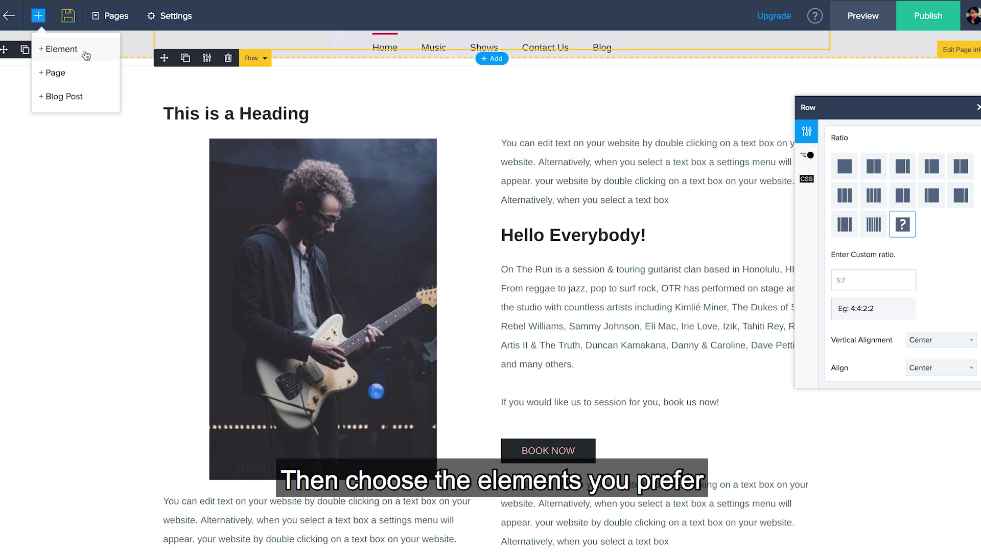
pyautogui.click(86, 54)
pyautogui.moveTo(171, 186); pyautogui.dragTo(489, 461)
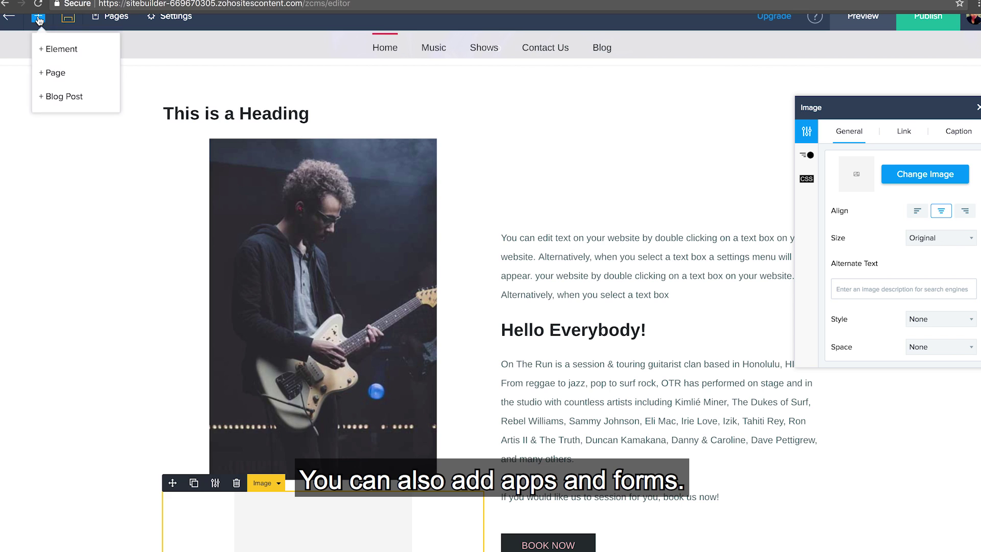
# Step: Browse Apps and Forms, then insert the Pay on the Go section below the hero
pyautogui.click(51, 44)
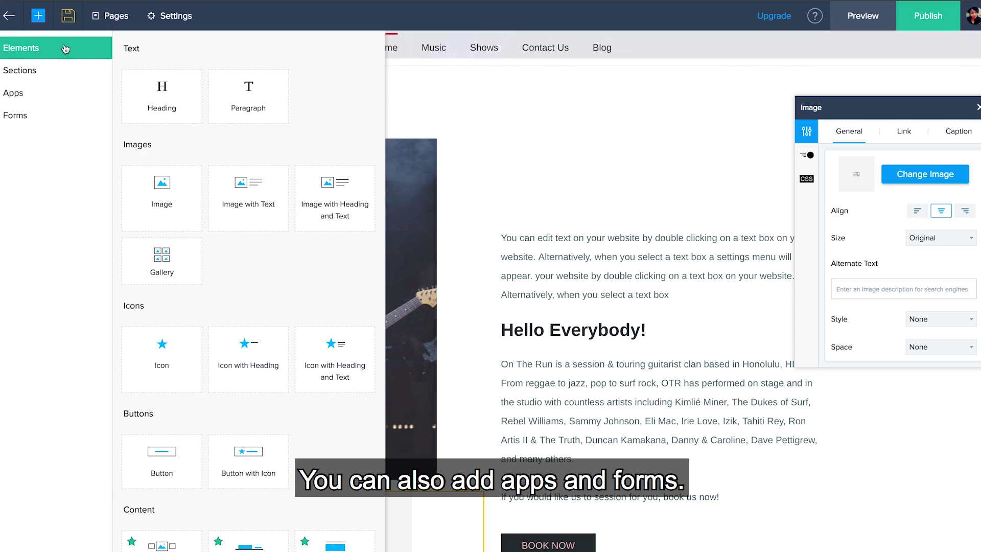
pyautogui.click(39, 93)
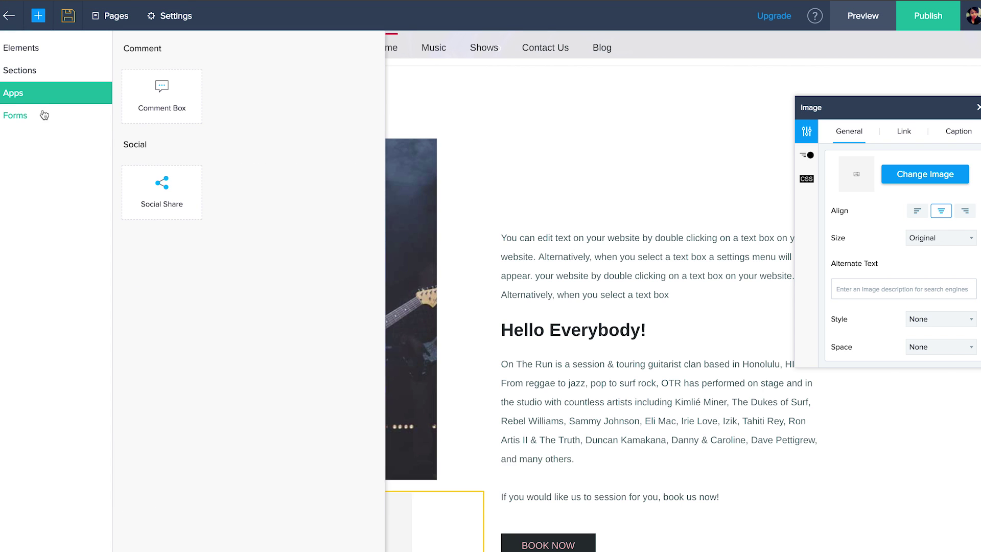
pyautogui.click(45, 114)
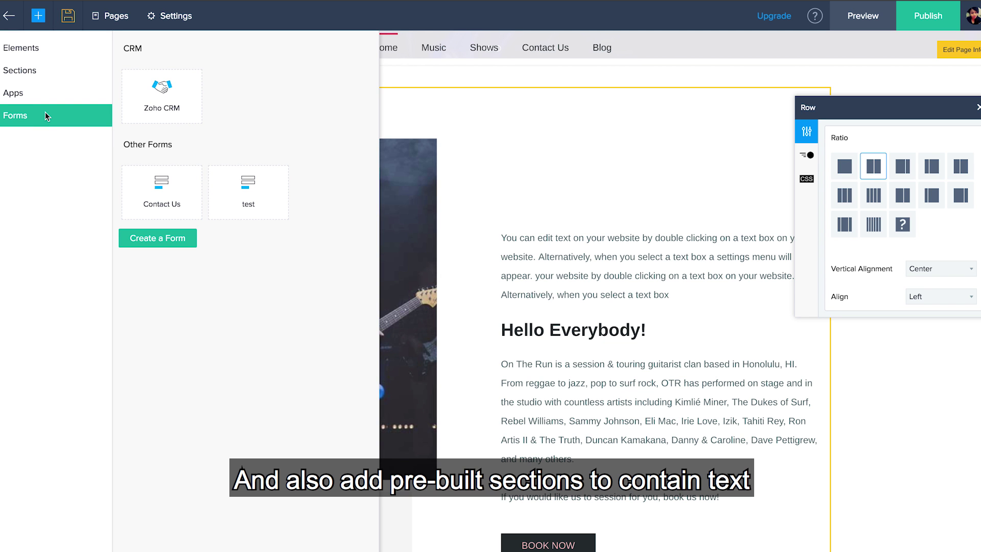
pyautogui.click(76, 71)
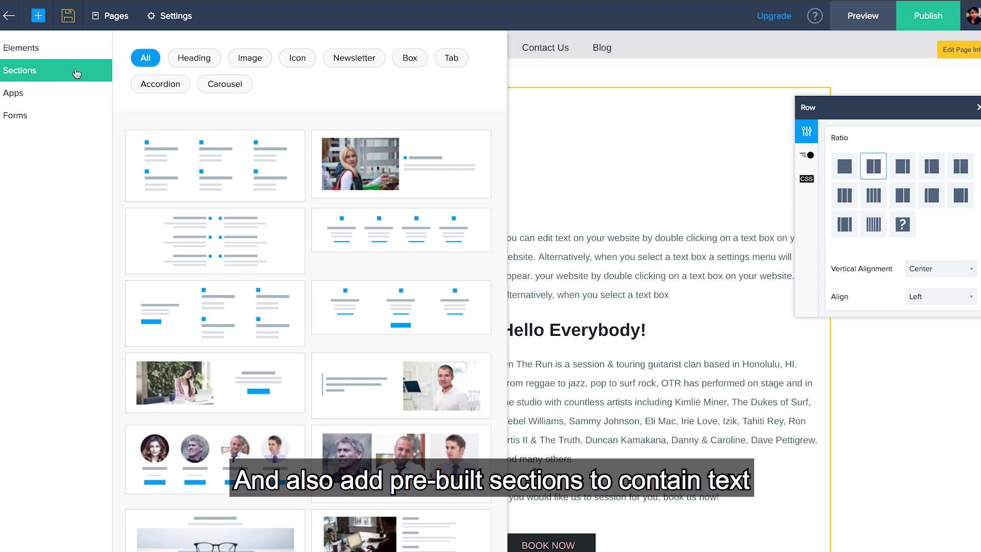
pyautogui.moveTo(384, 179); pyautogui.dragTo(495, 91)
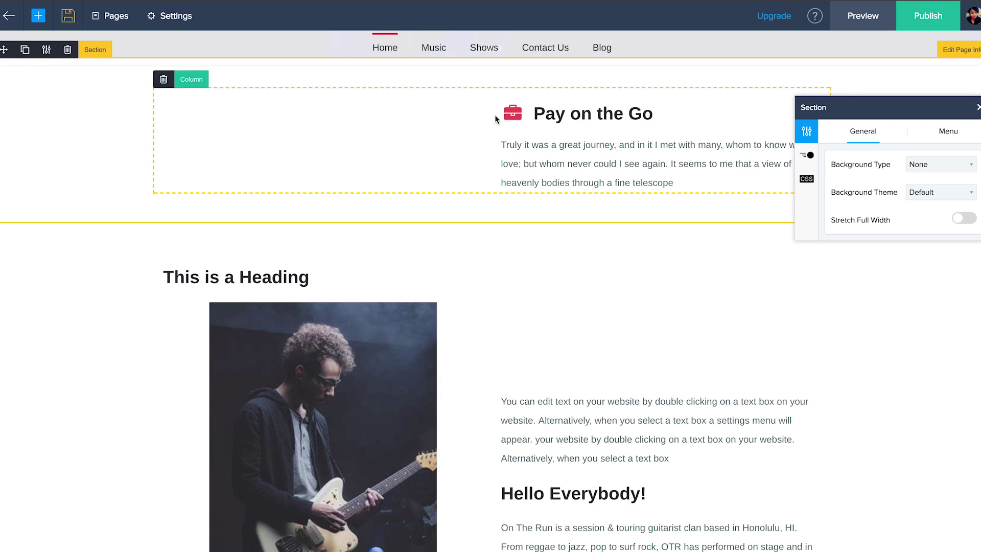
# Step: Move down to the footer and bring up the menu for adding an element, page or blog post
pyautogui.scroll(3, 490, 162)
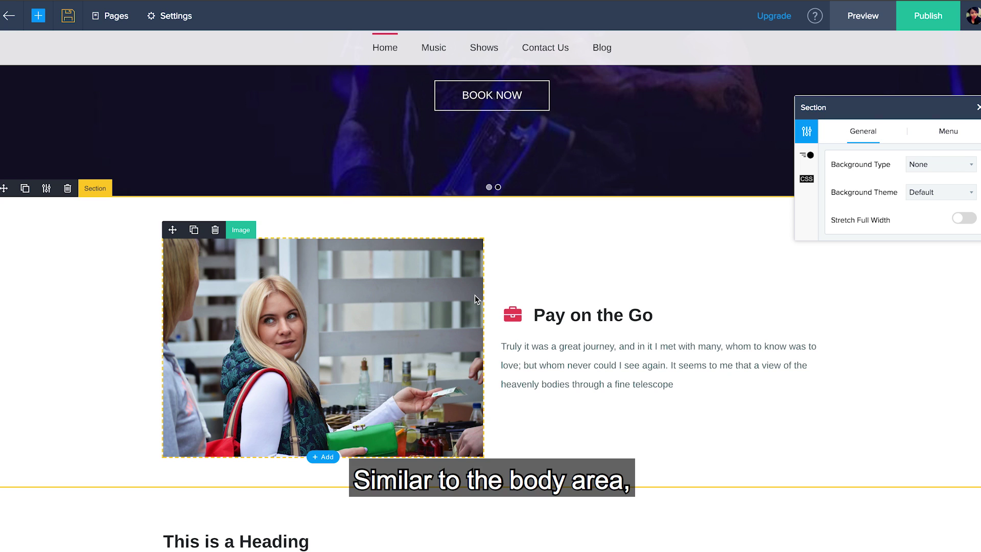
pyautogui.scroll(-15, 548, 333)
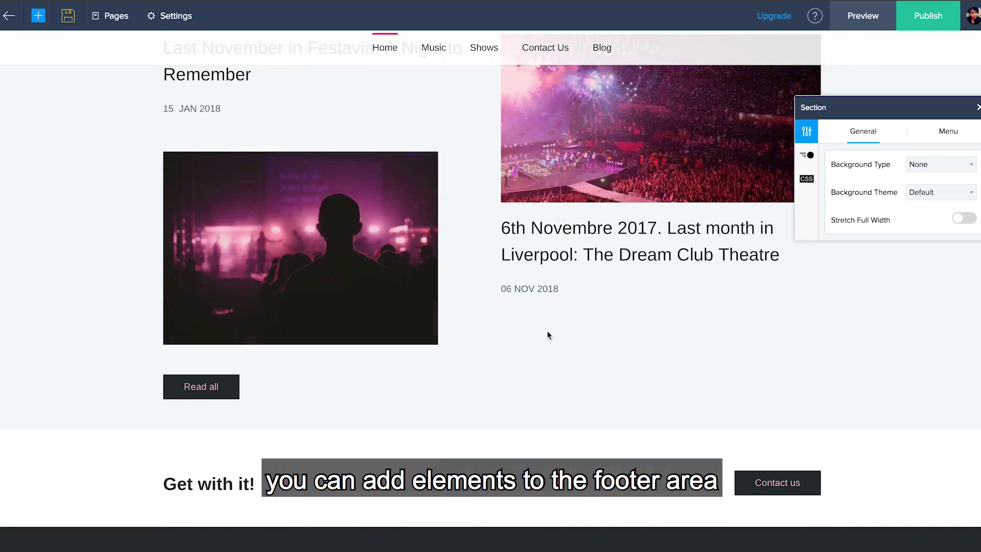
pyautogui.scroll(-3, 547, 335)
pyautogui.click(38, 15)
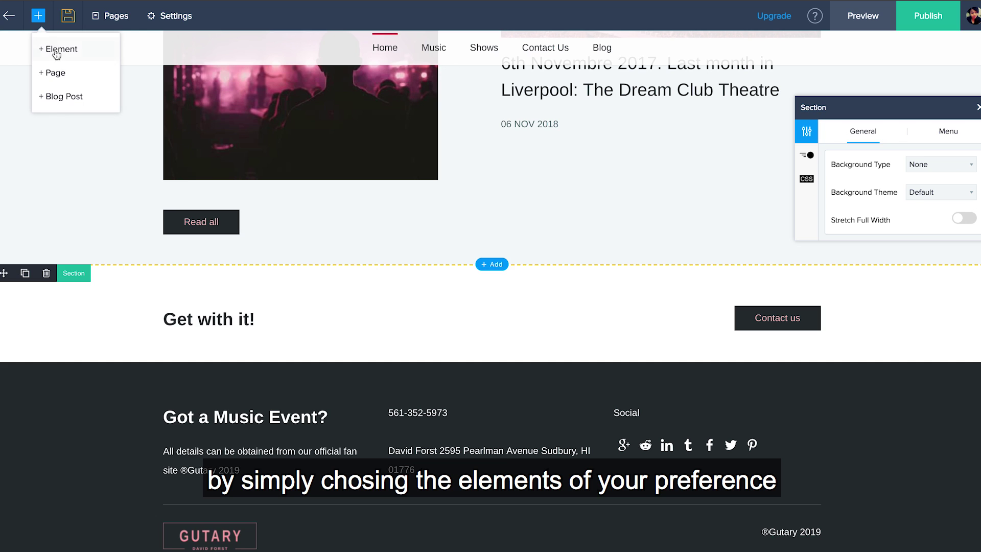
# Step: Drop a Heading element into the footer above "Got a Music Event?"
pyautogui.click(56, 51)
pyautogui.click(56, 51)
pyautogui.moveTo(153, 106); pyautogui.dragTo(223, 396)
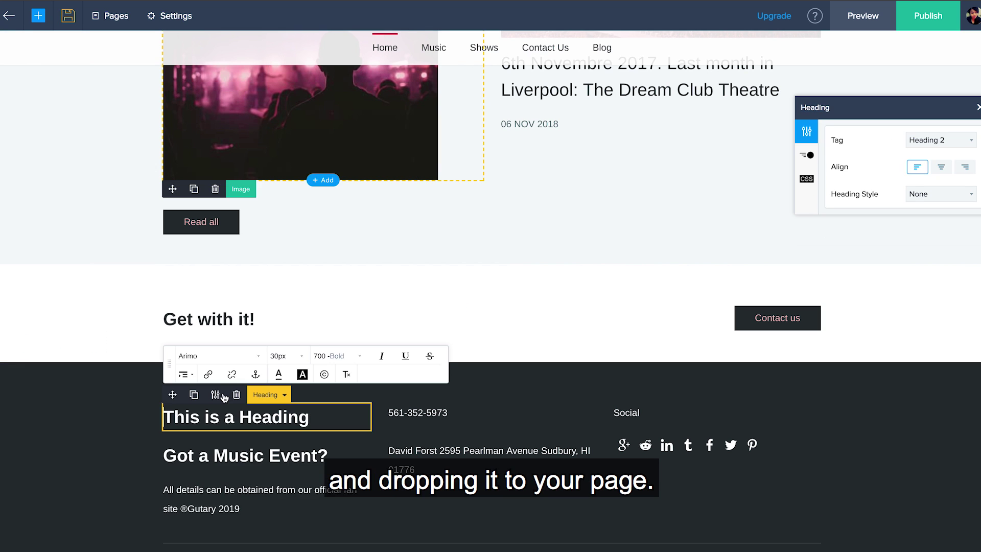
# Step: Check the new heading appears in the Music page footer, then return to Home
pyautogui.click(430, 47)
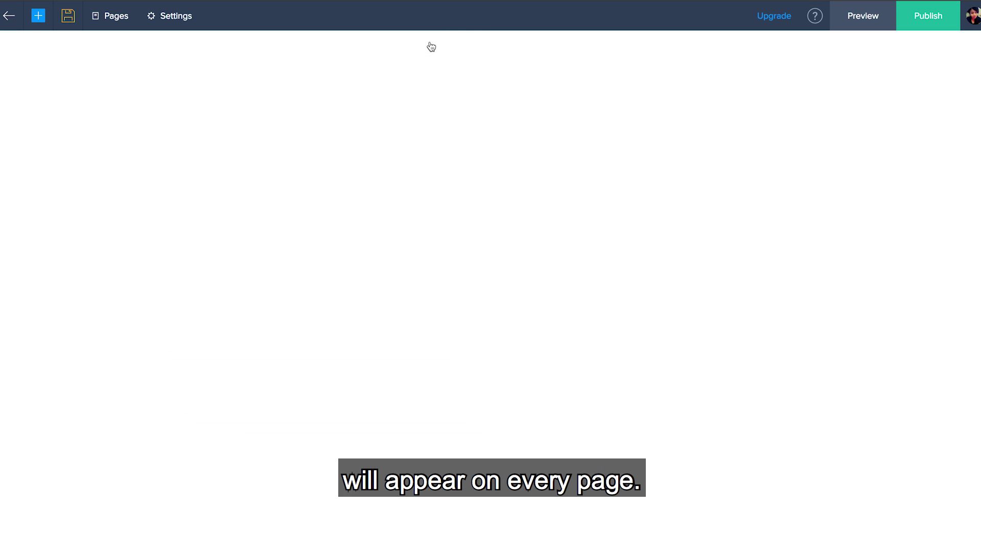
pyautogui.scroll(-10, 280, 434)
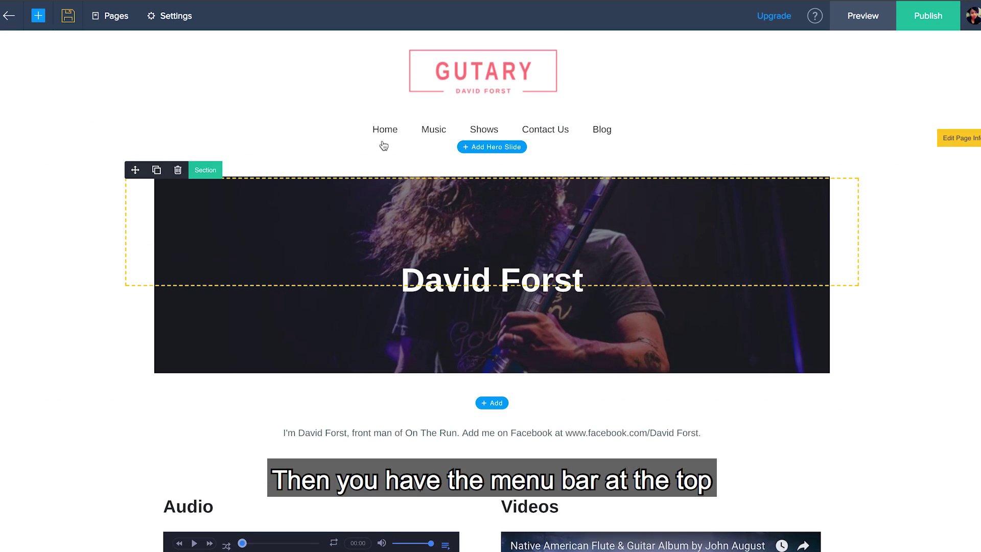
pyautogui.click(383, 145)
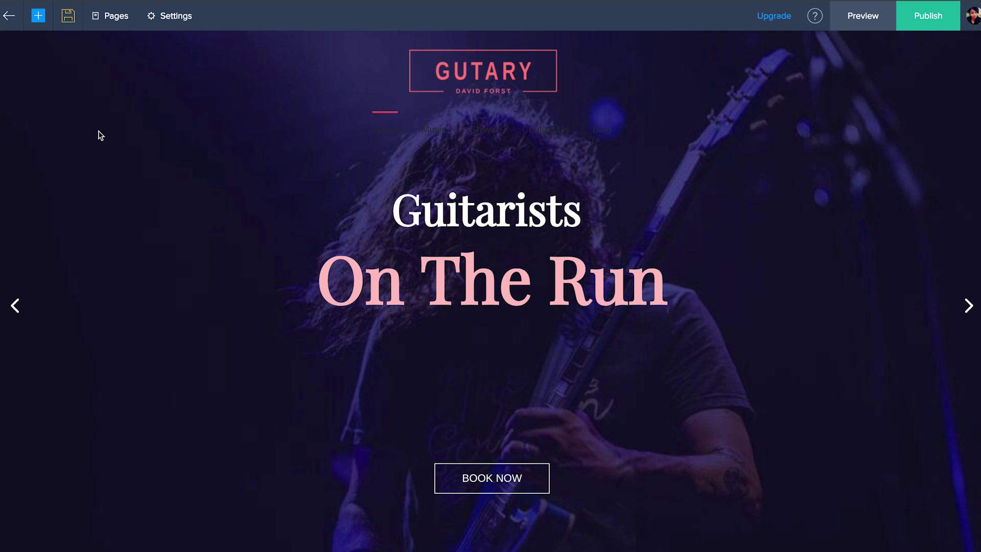
pyautogui.click(10, 17)
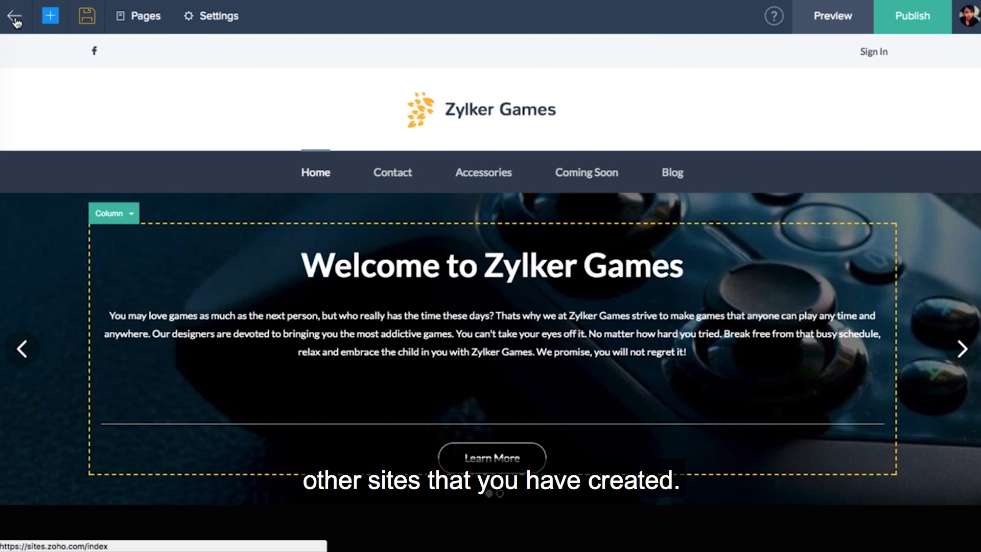
pyautogui.click(17, 15)
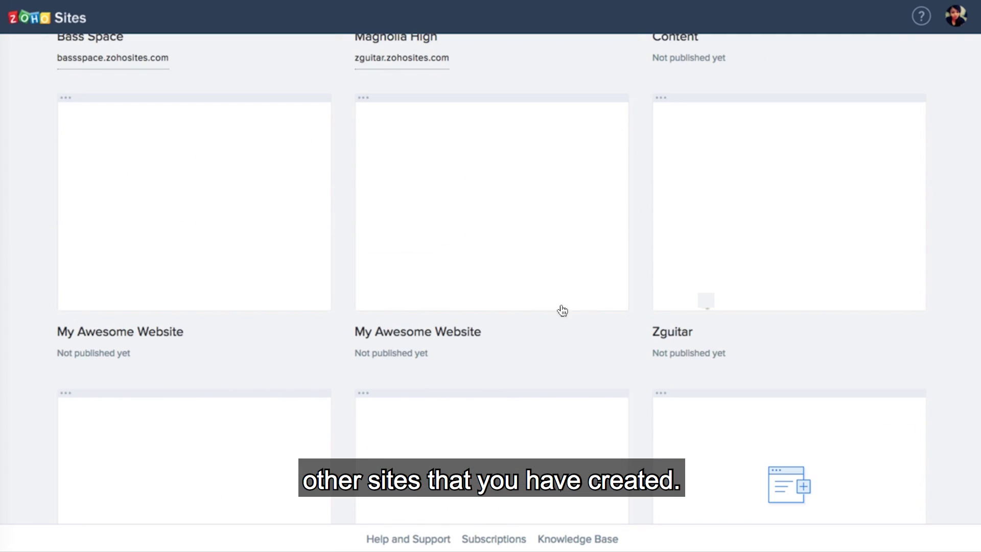
pyautogui.click(696, 343)
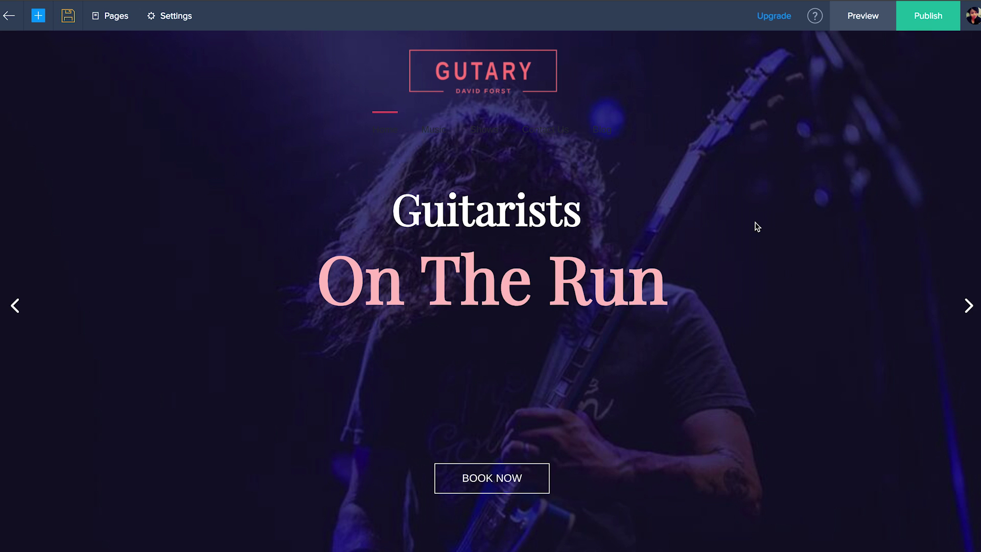
pyautogui.click(756, 226)
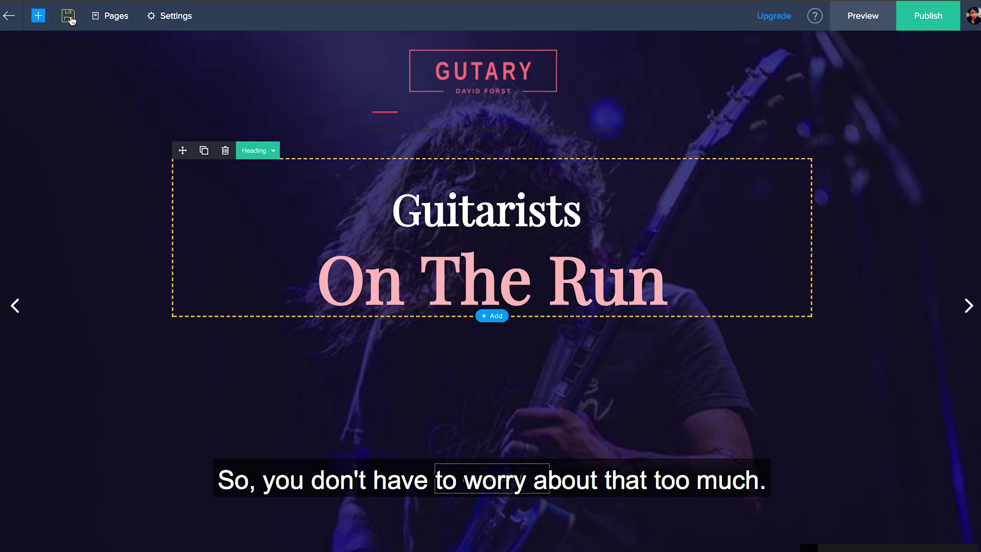
# Step: Review the list of the site's pages, close it, and open the site Settings
pyautogui.click(40, 19)
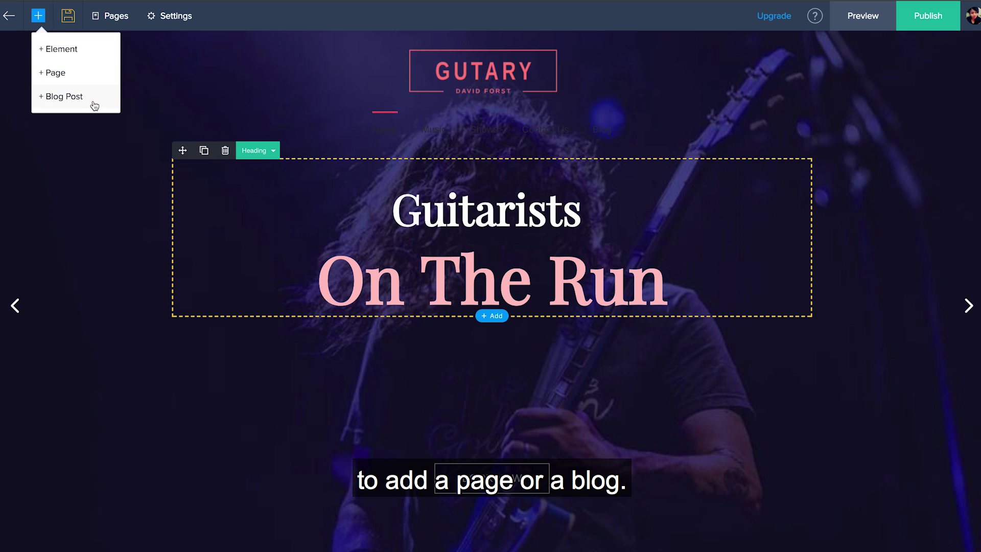
pyautogui.click(111, 16)
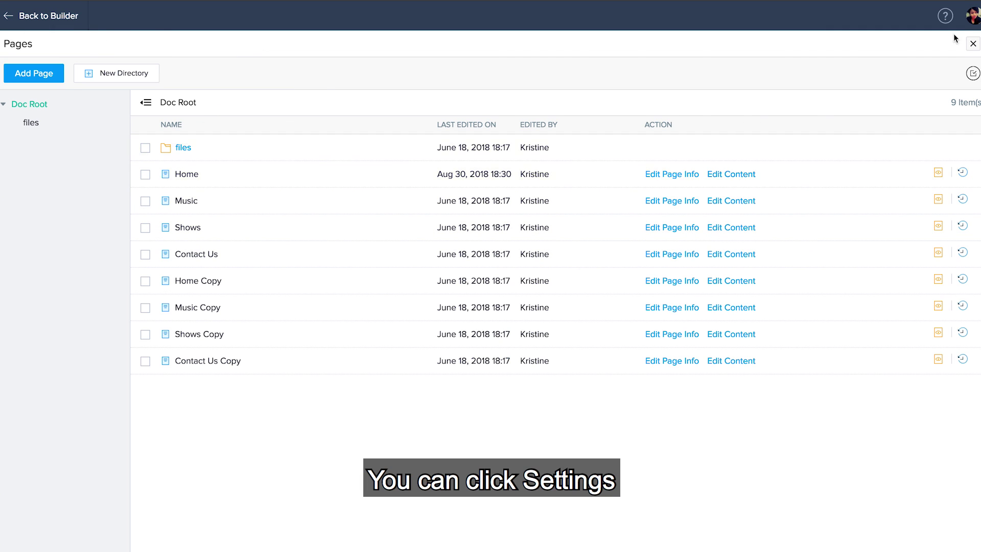
pyautogui.click(973, 43)
pyautogui.click(169, 16)
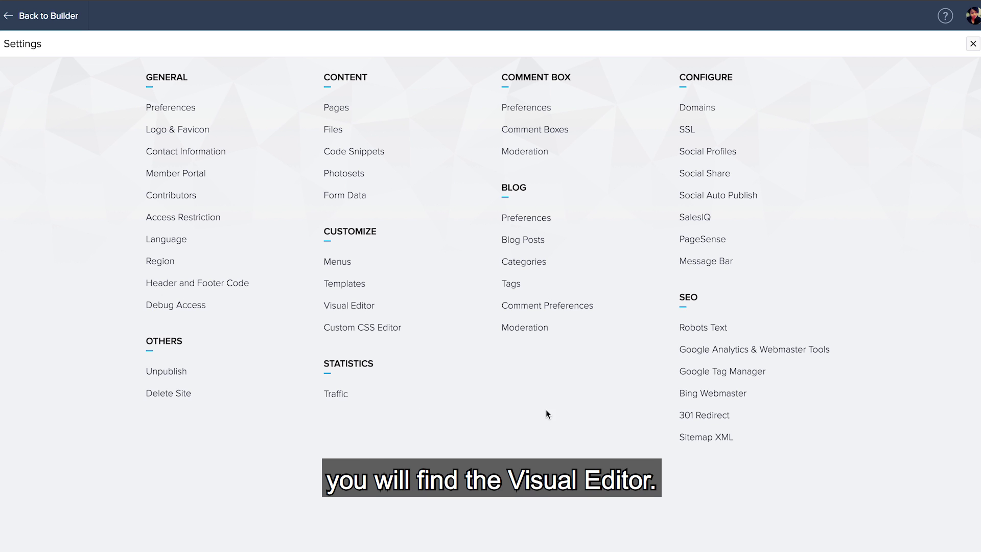
pyautogui.click(371, 305)
pyautogui.click(863, 145)
pyautogui.click(833, 220)
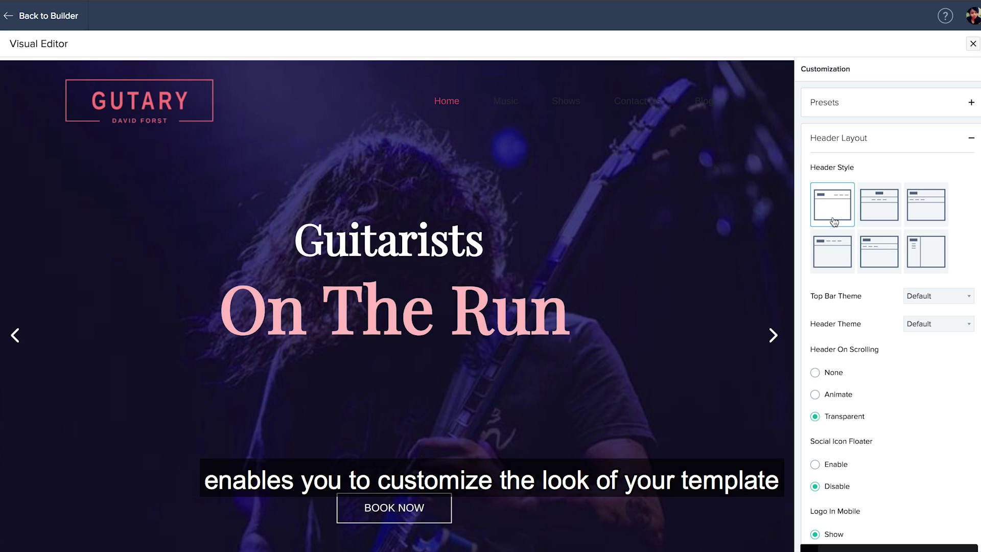
pyautogui.click(883, 210)
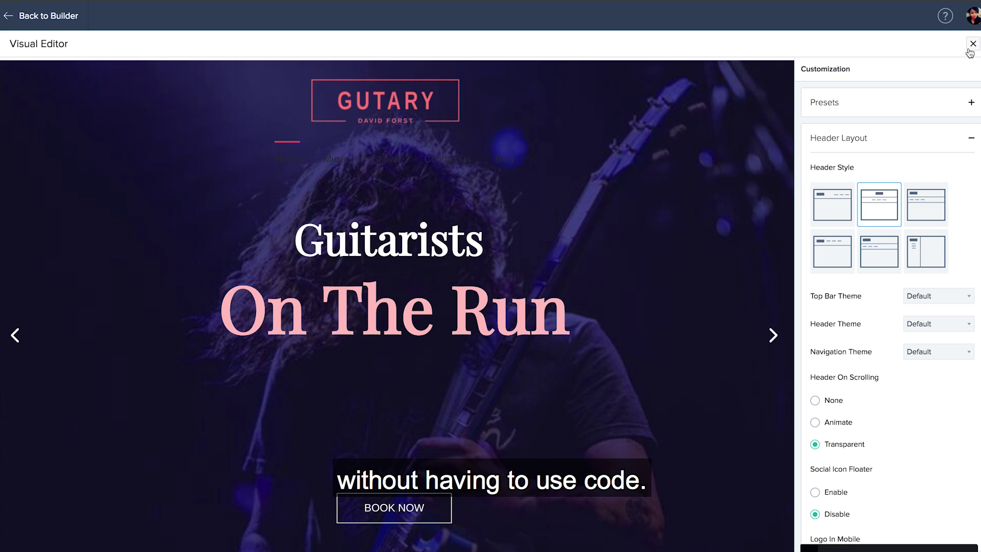
pyautogui.click(972, 45)
pyautogui.click(472, 334)
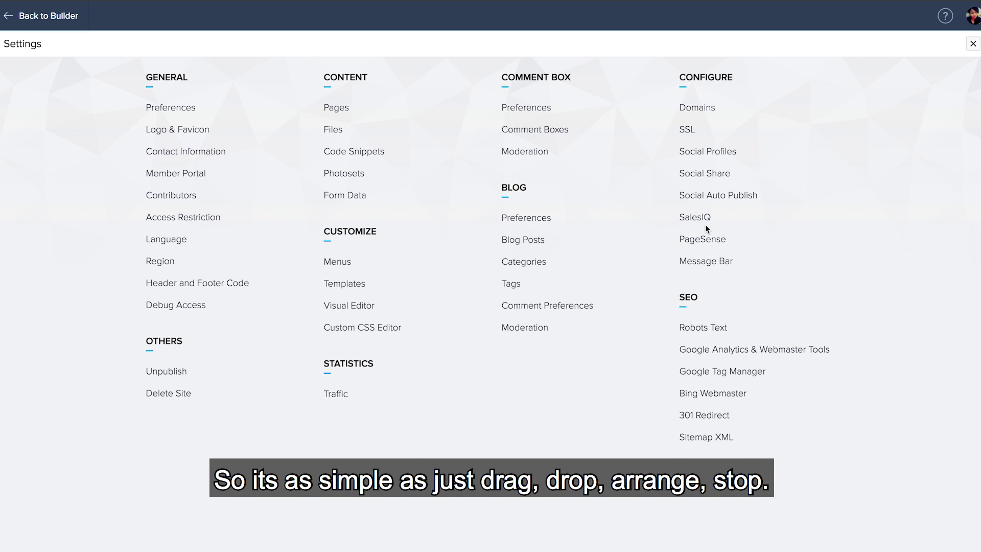
pyautogui.click(973, 45)
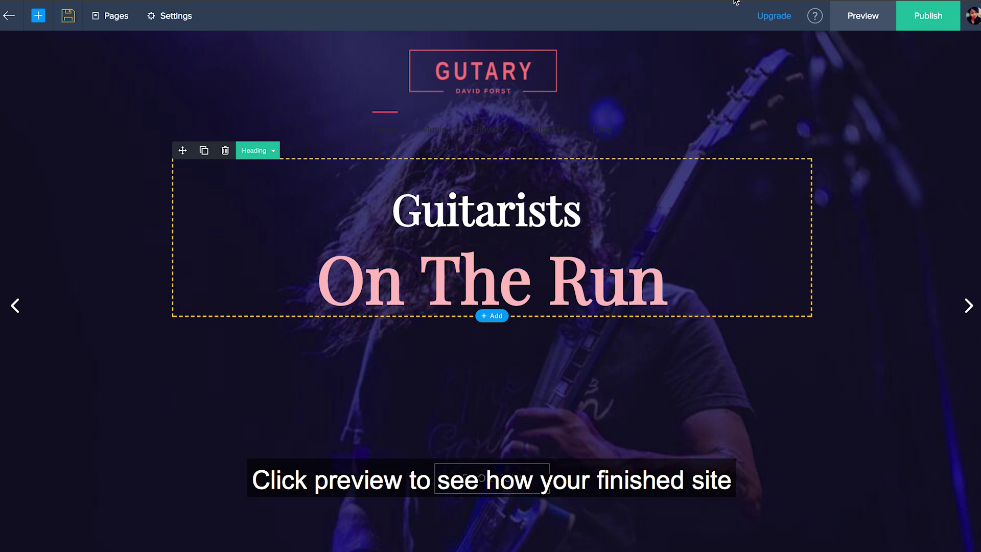
# Step: Preview the site at phone, tablet and desktop sizes, then exit the preview
pyautogui.click(845, 24)
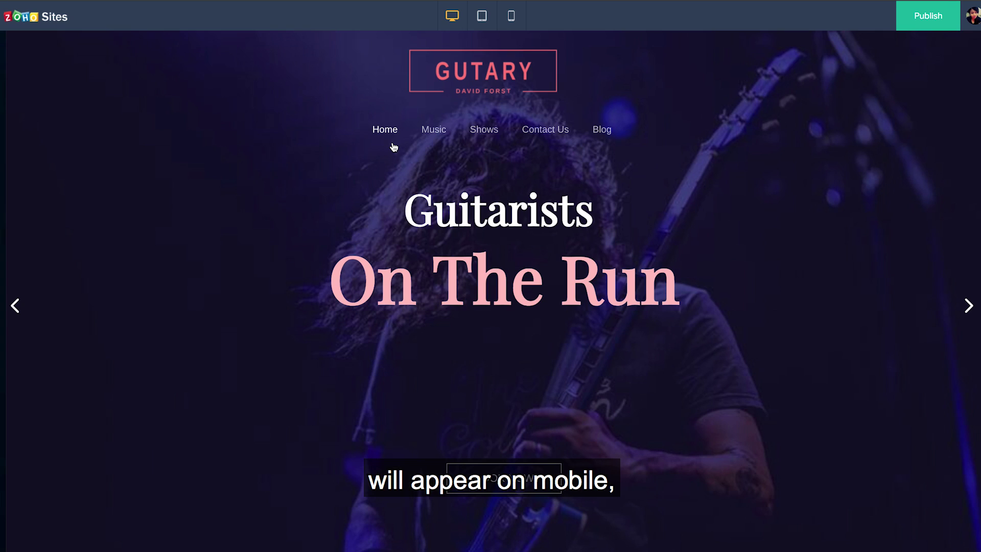
pyautogui.click(511, 16)
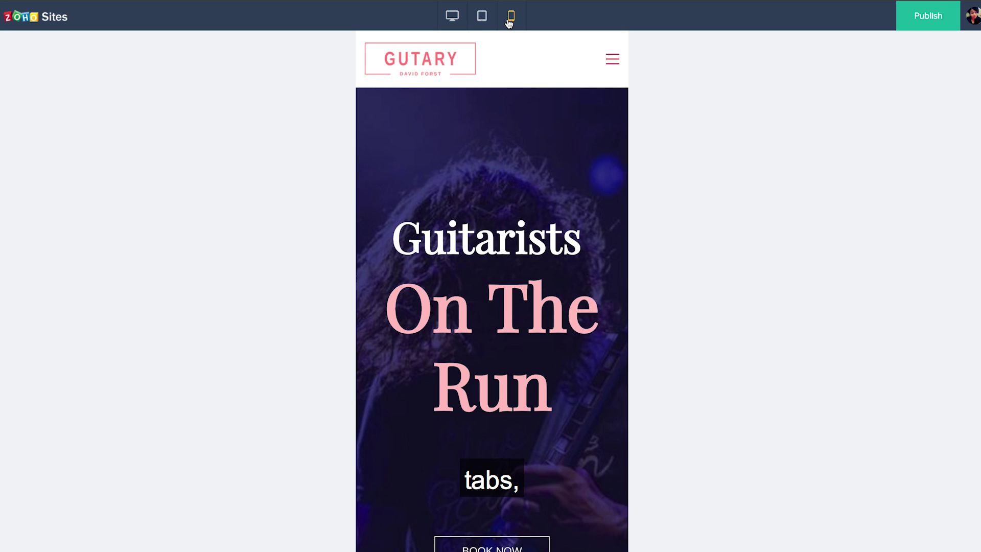
pyautogui.click(487, 23)
pyautogui.click(460, 24)
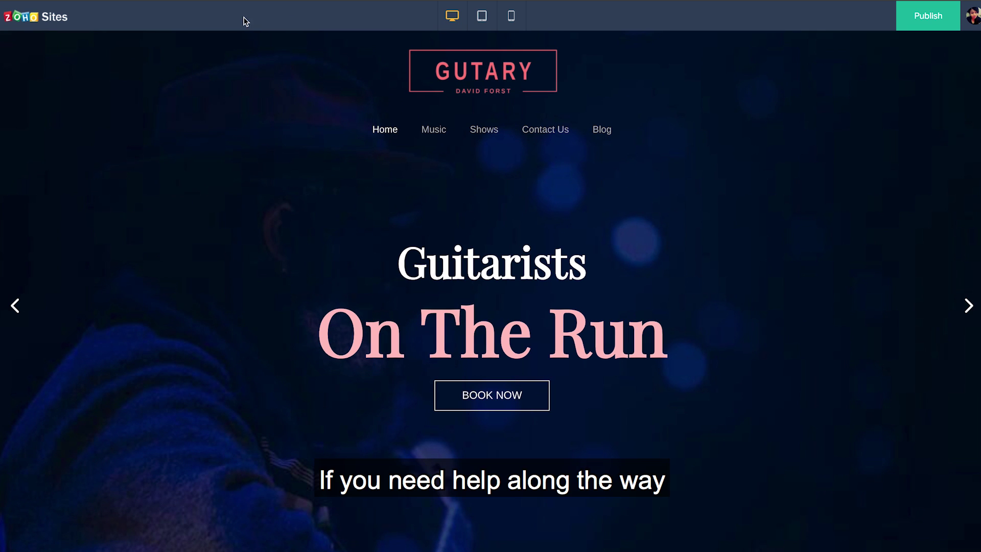
pyautogui.press('Escape')
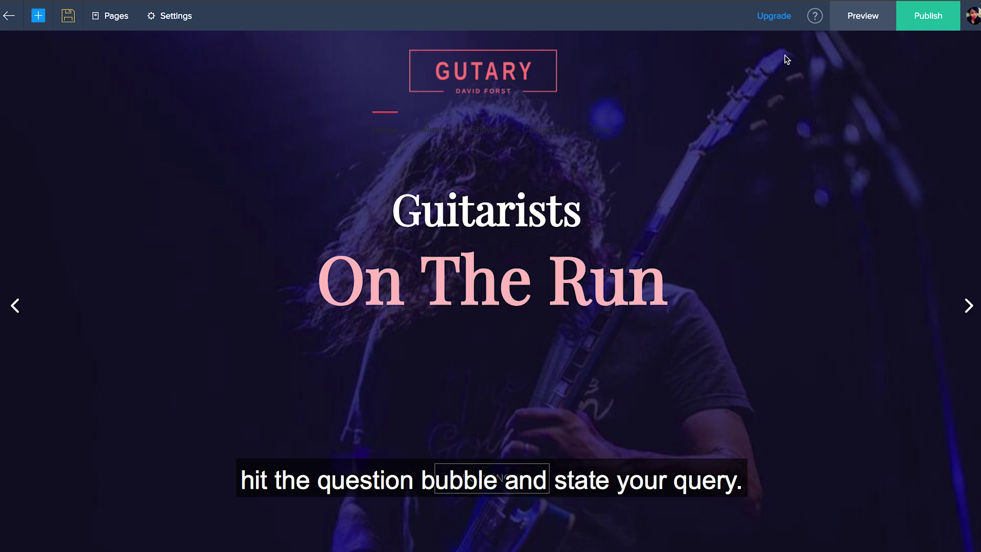
# Step: Dismiss the help and feedback form and publish the site to gutary.zohosites.com
pyautogui.click(815, 18)
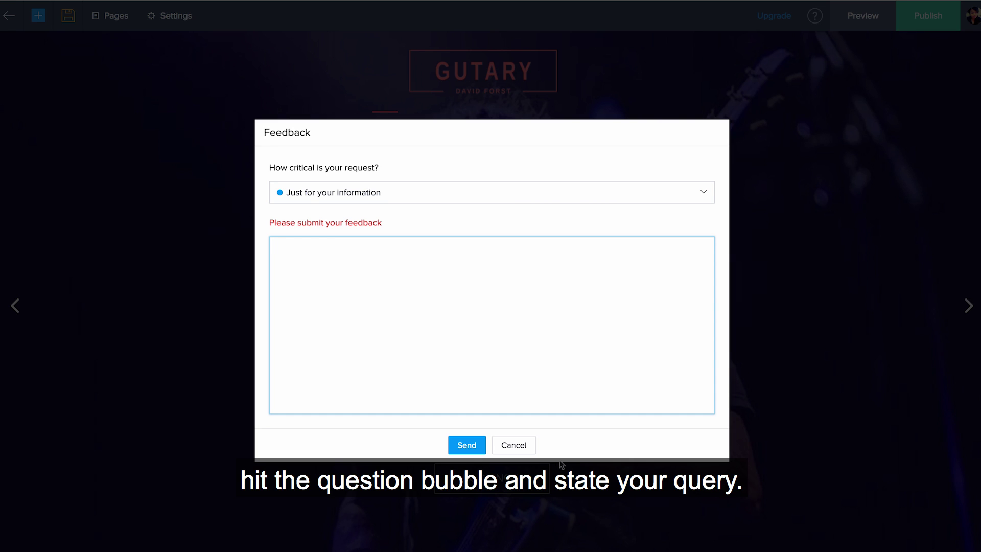
pyautogui.click(529, 451)
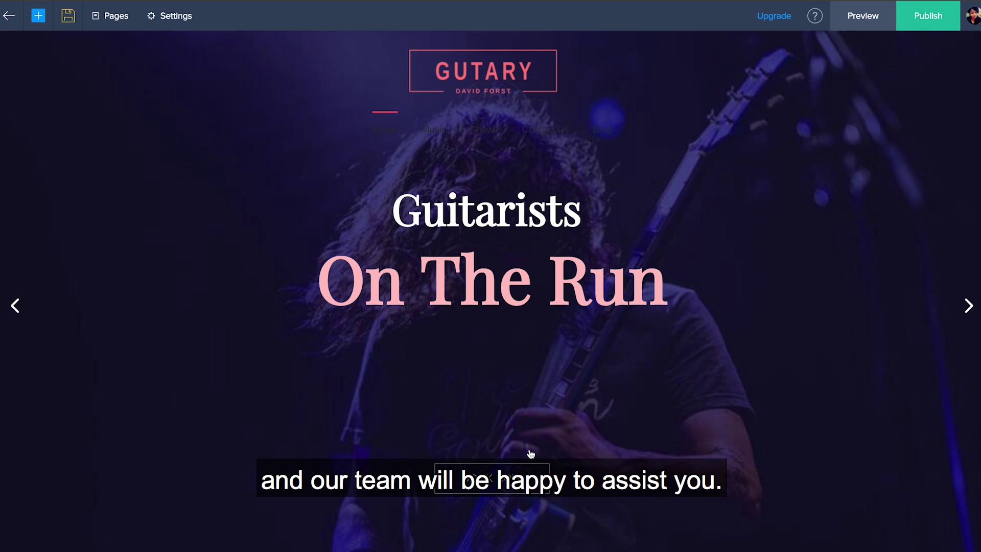
pyautogui.click(921, 27)
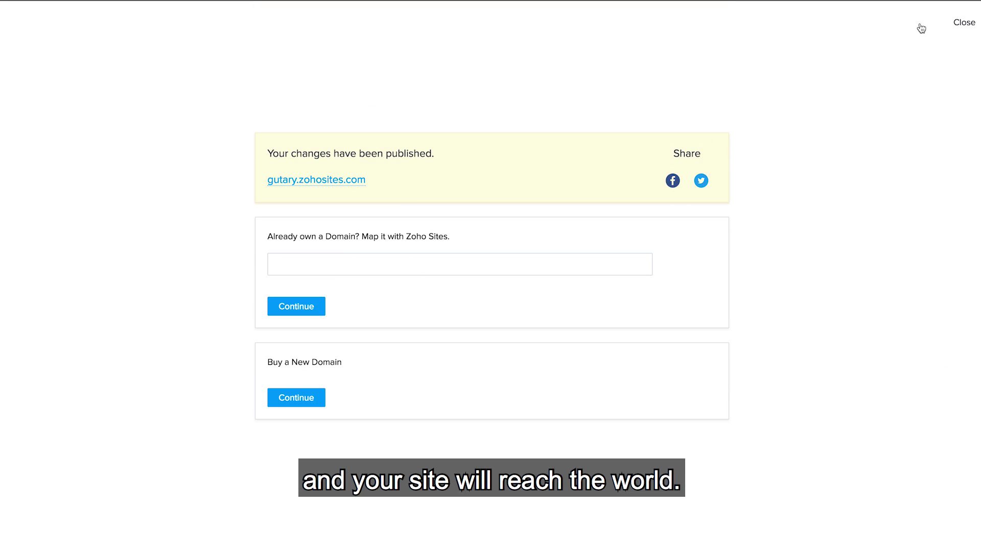